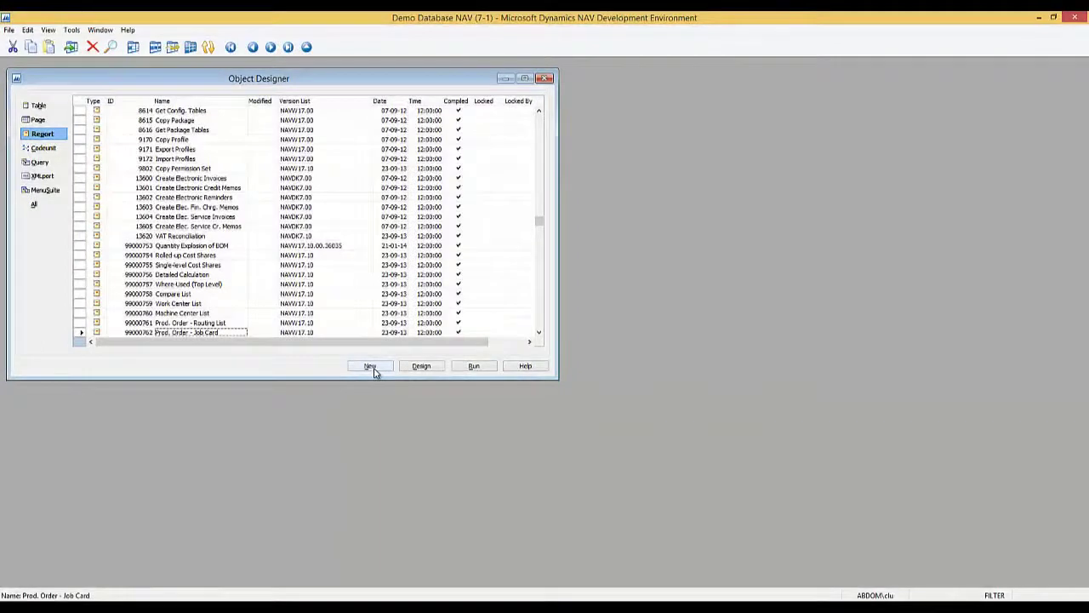
Create a new report with a DataItem based on the Customer table (table 18)
{"action": "left_click", "coordinate": [371, 366]}
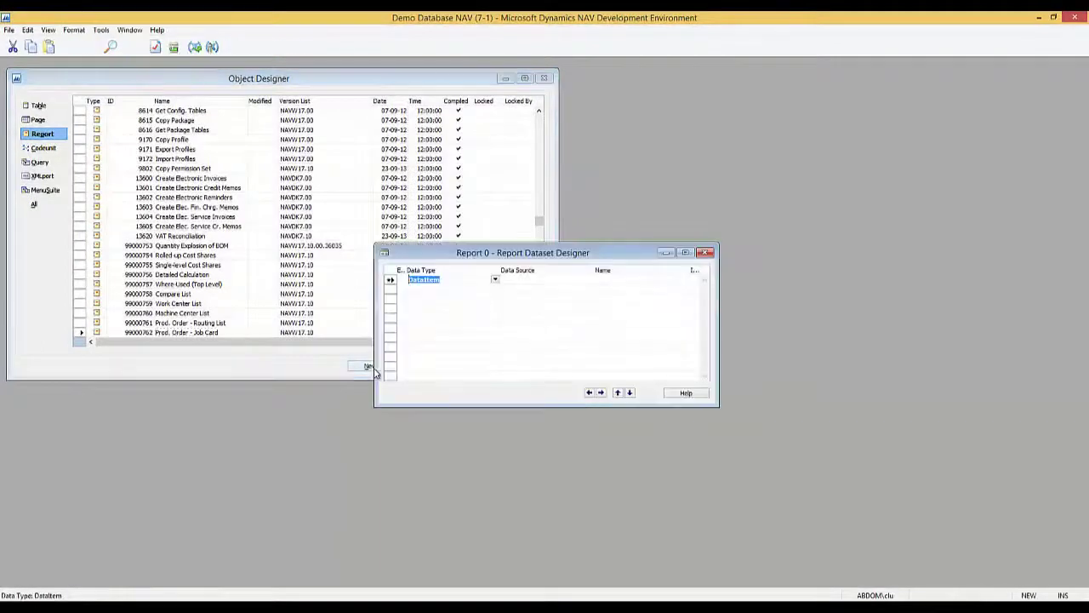
{"action": "key", "text": "Tab"}
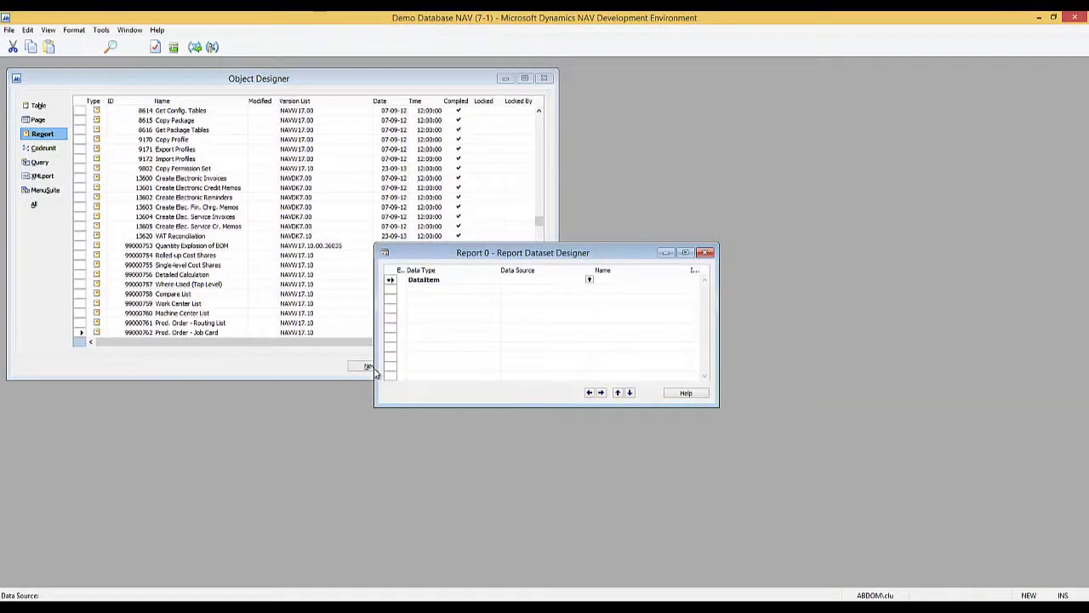
{"action": "type", "text": "18"}
{"action": "key", "text": "Tab"}
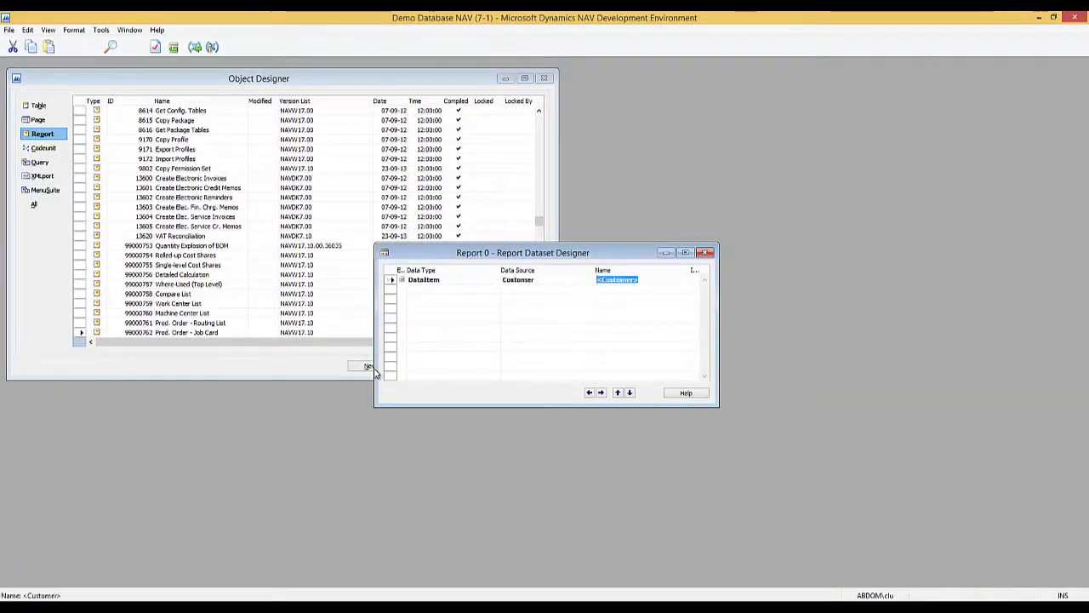
Add the Customer fields No., Name and Address as columns of the report dataset
{"action": "left_click", "coordinate": [174, 47]}
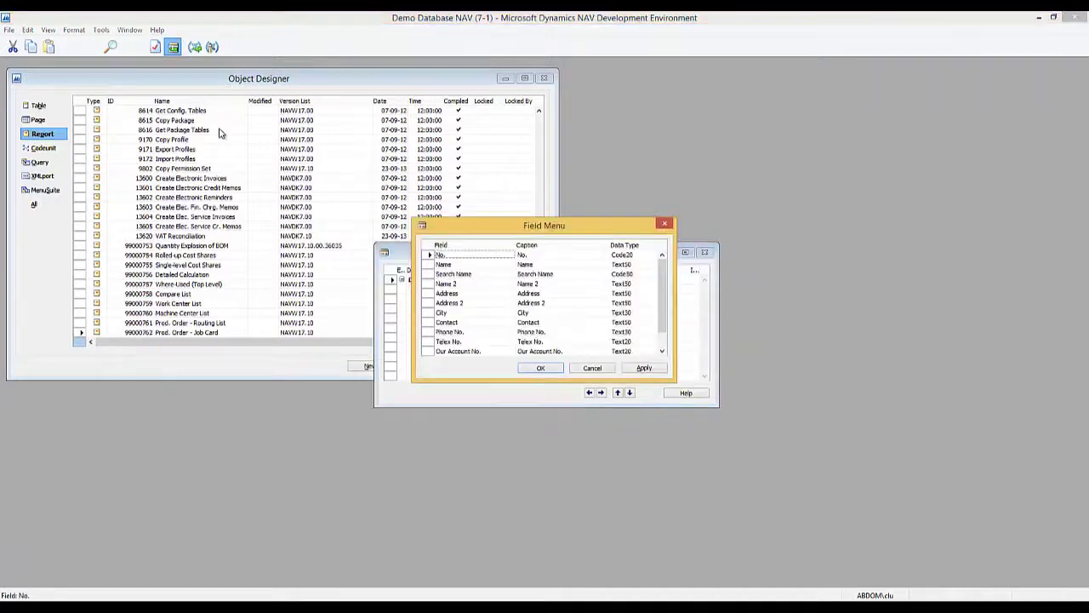
{"action": "left_click", "coordinate": [429, 256]}
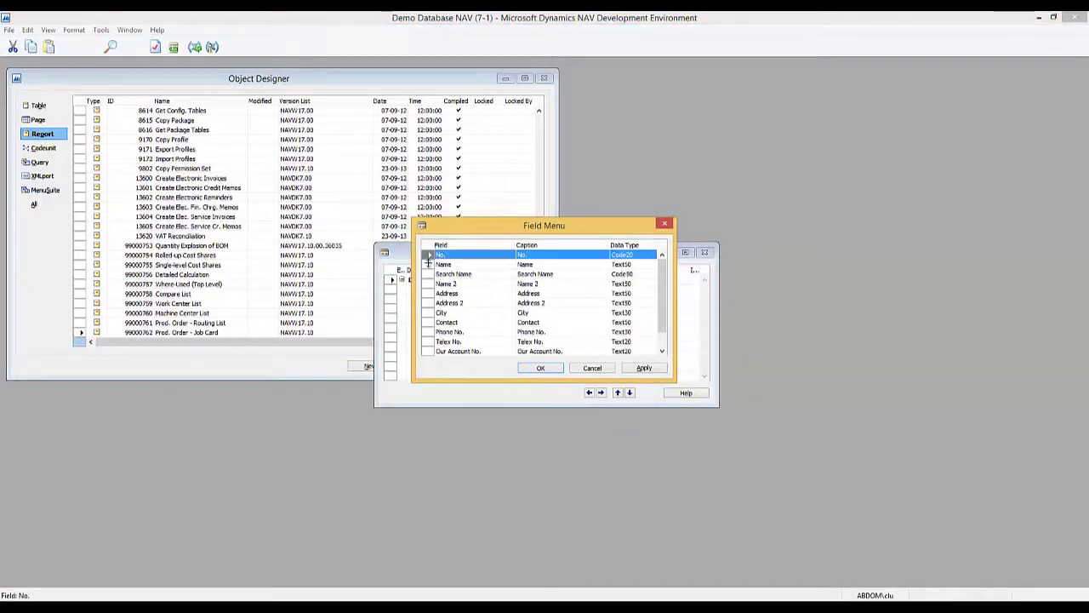
{"action": "left_click", "coordinate": [428, 265], "text": "ctrl"}
{"action": "left_click", "coordinate": [428, 293], "text": "ctrl"}
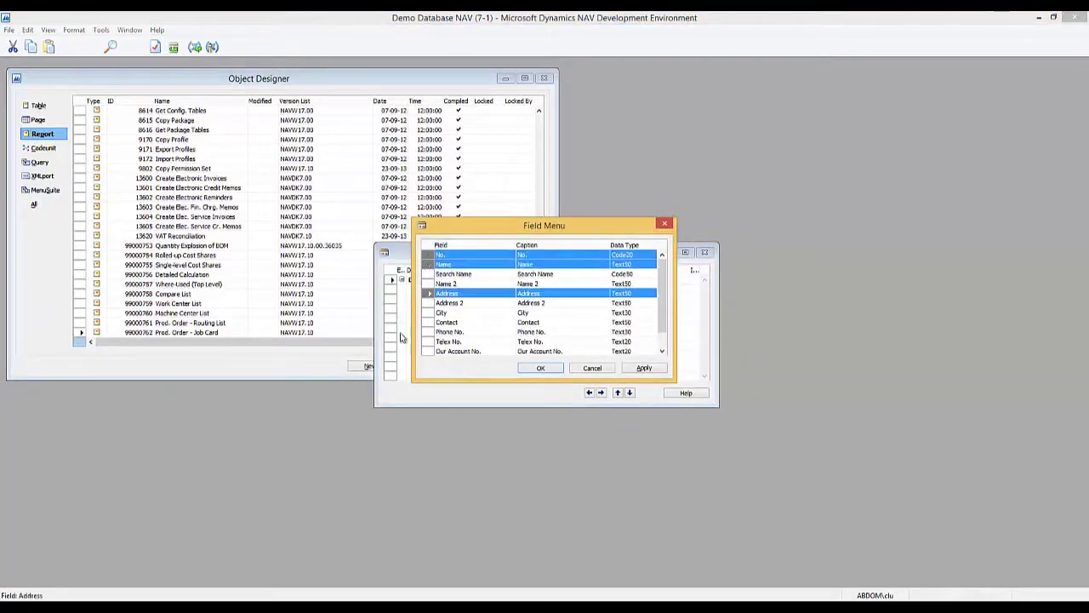
{"action": "left_click", "coordinate": [541, 370]}
{"action": "left_click", "coordinate": [588, 354]}
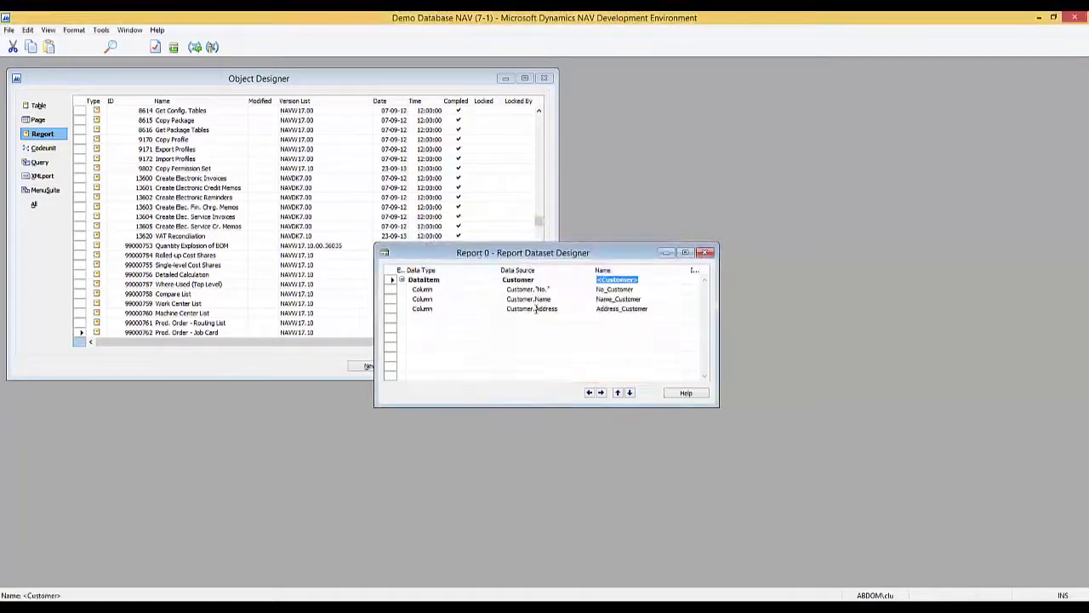
Enable Include Caption for the No., Name and Address columns
{"action": "left_click", "coordinate": [695, 289]}
{"action": "left_click", "coordinate": [694, 298]}
{"action": "left_click", "coordinate": [695, 308]}
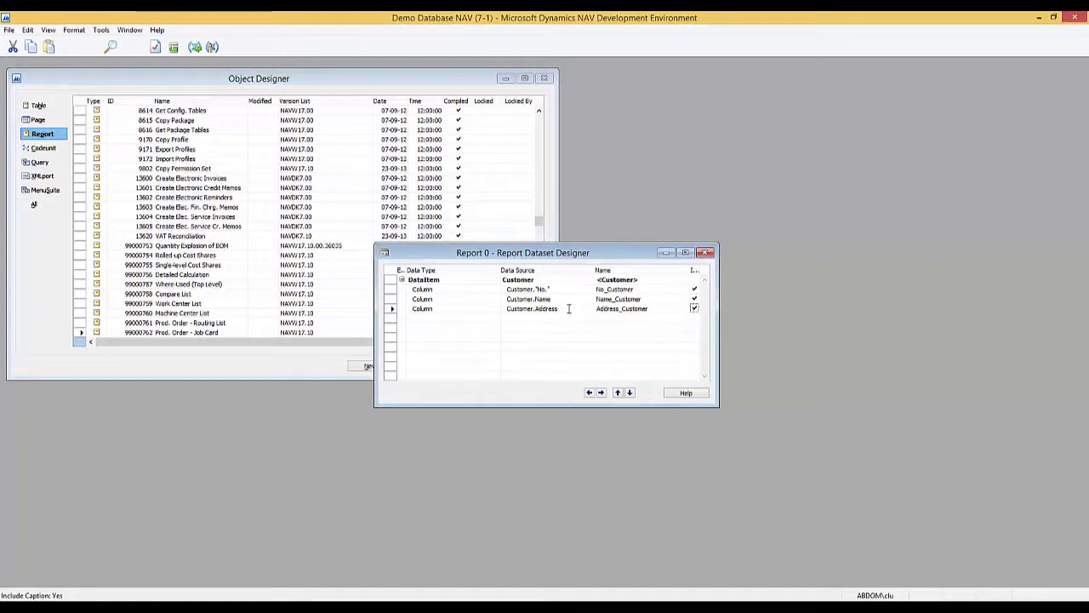
Save the report with ID 50000 and the name Customer List, and open its layout in Visual Studio
{"action": "key", "text": "ctrl+s"}
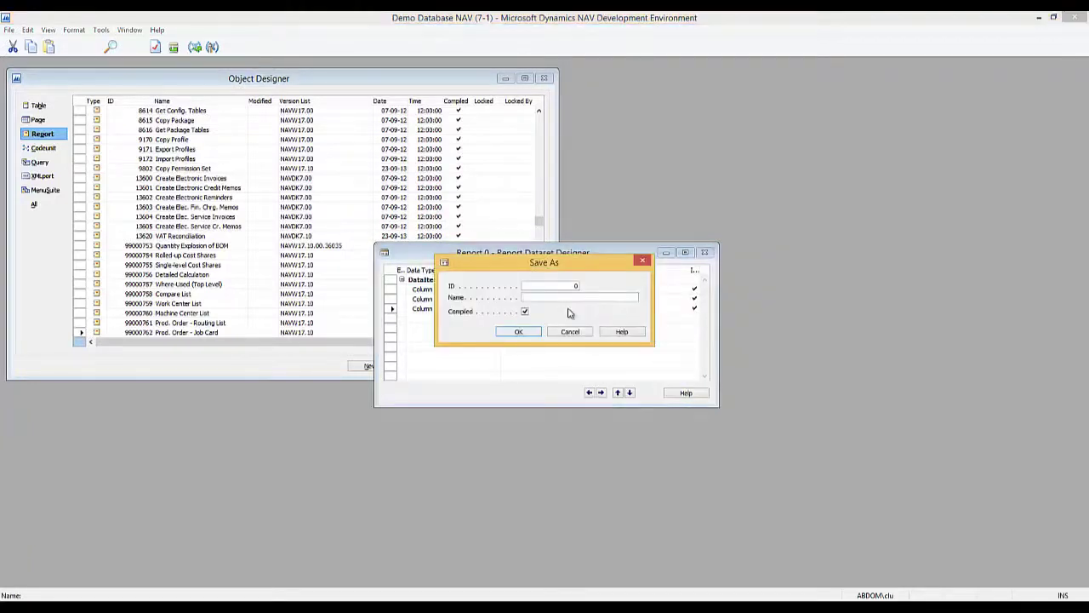
{"action": "key", "text": "shift+Tab"}
{"action": "key", "text": "Tab"}
{"action": "type", "text": "Custo"}
{"action": "left_click", "coordinate": [519, 331]}
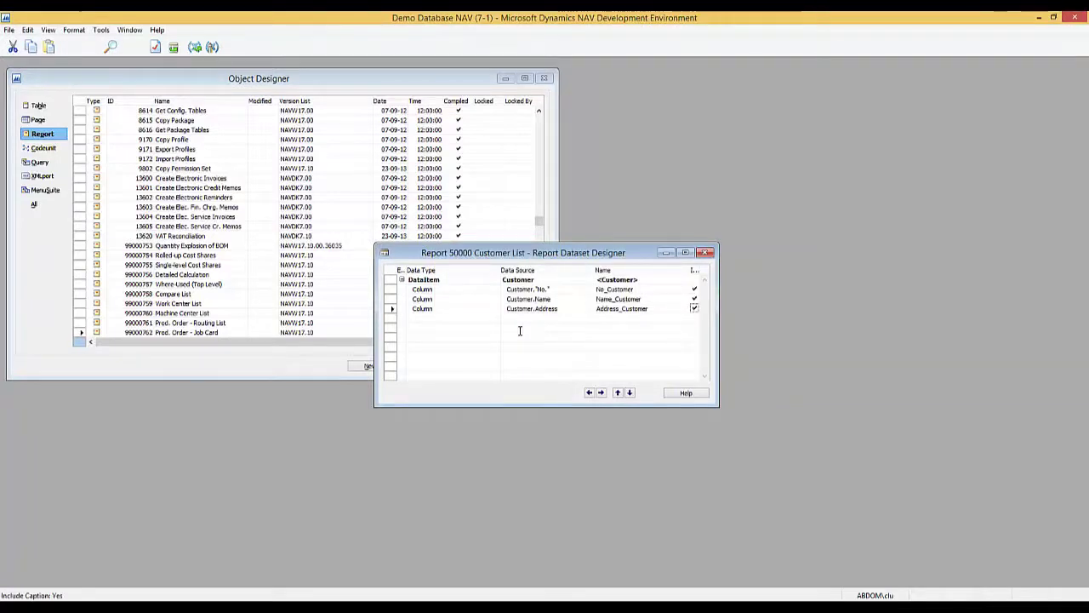
{"action": "left_click", "coordinate": [48, 30]}
{"action": "left_click", "coordinate": [69, 258]}
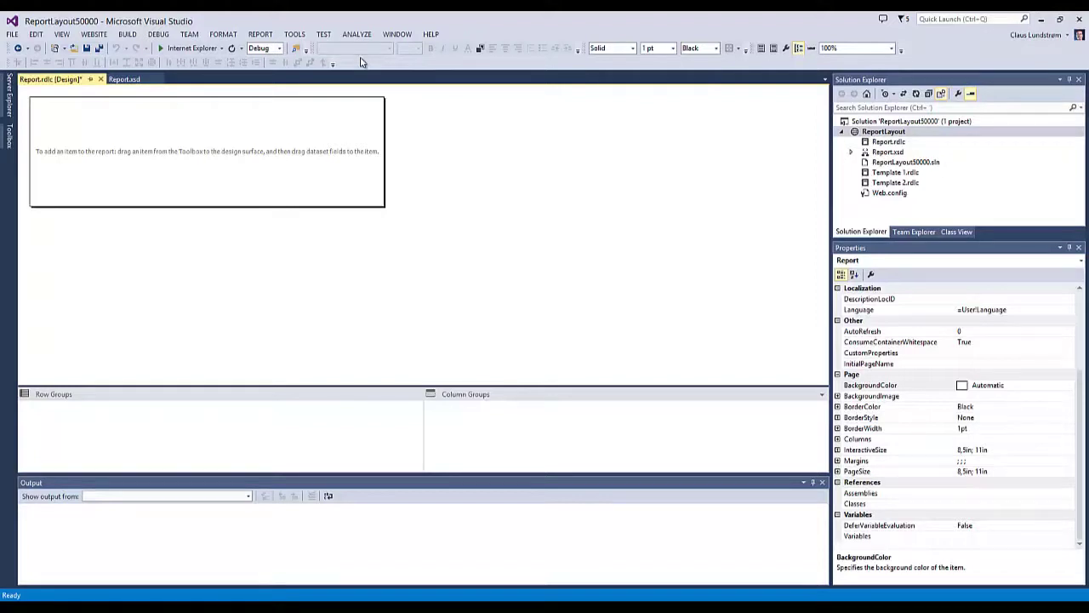
Examine the default page units, paper size and margins in Report Properties, opening it in each of the available ways
{"action": "right_click", "coordinate": [239, 255]}
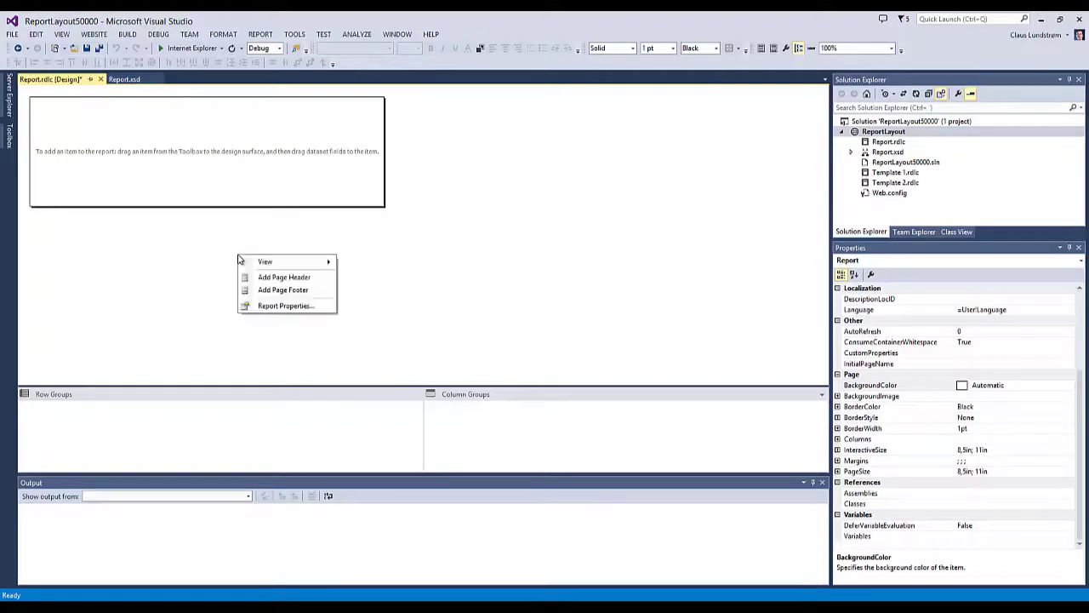
{"action": "left_click", "coordinate": [284, 307]}
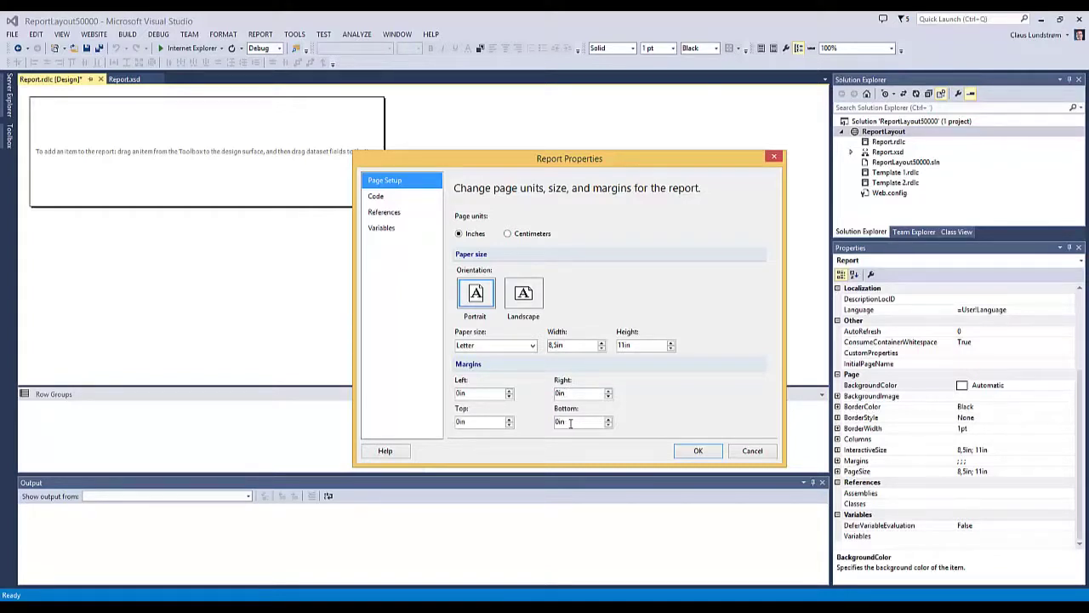
{"action": "left_click", "coordinate": [756, 451]}
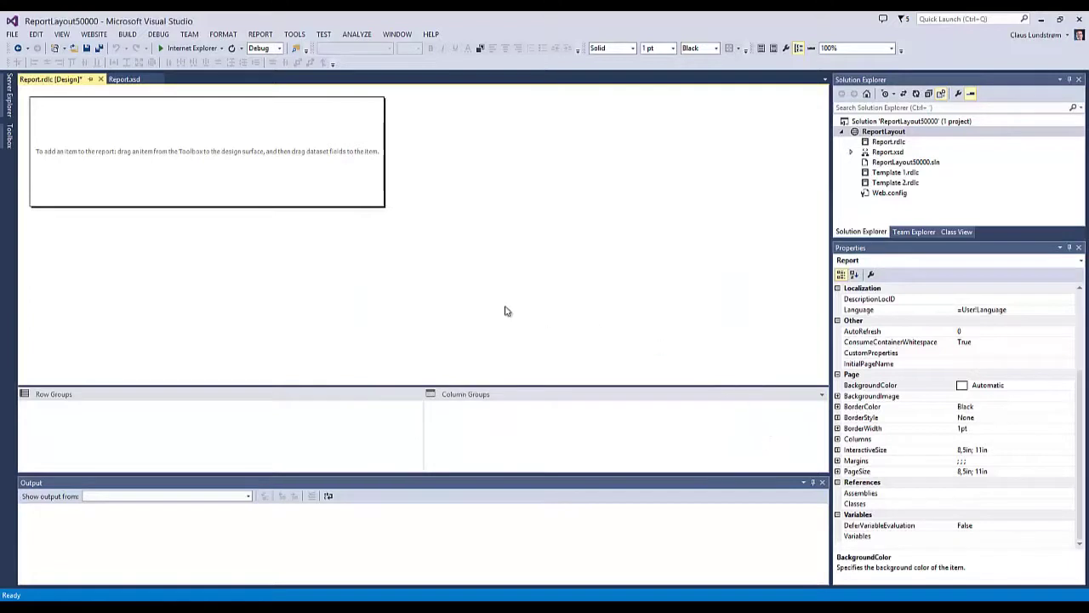
{"action": "right_click", "coordinate": [250, 240]}
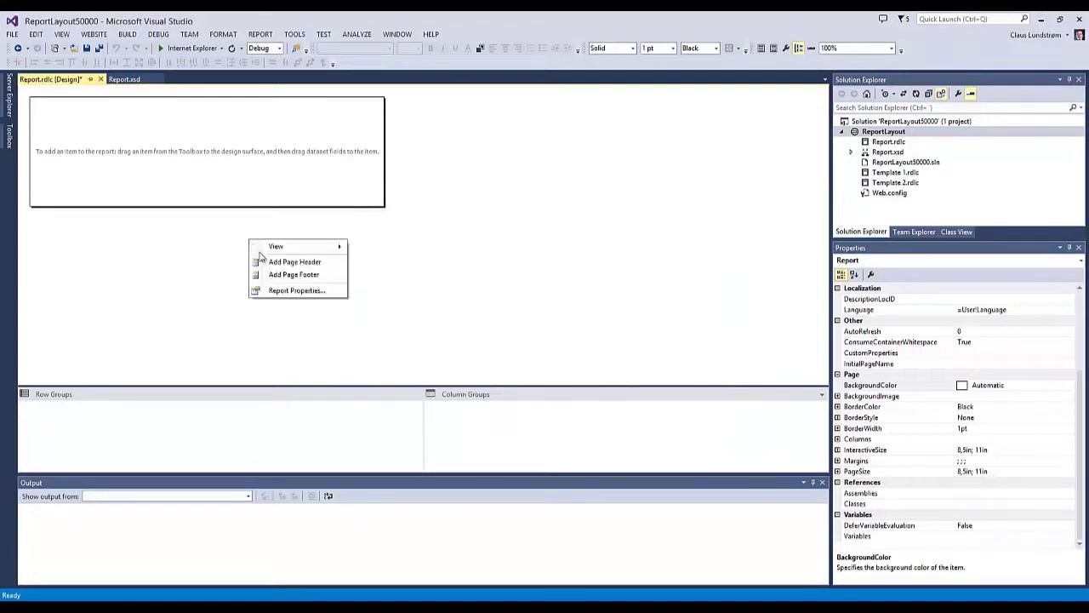
{"action": "left_click", "coordinate": [283, 292]}
{"action": "left_click", "coordinate": [773, 155]}
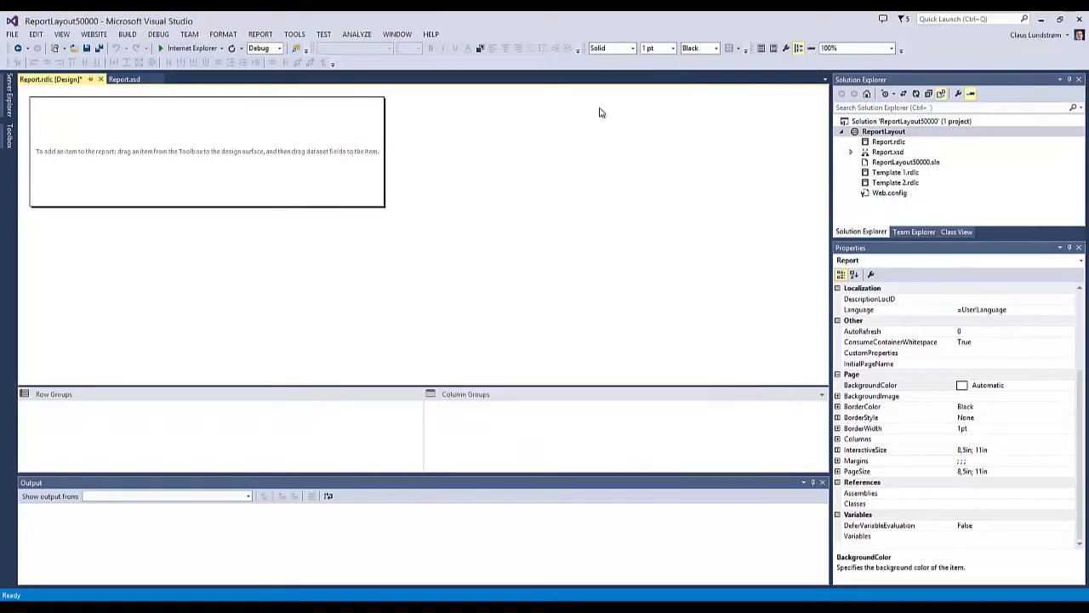
{"action": "left_click", "coordinate": [262, 34]}
{"action": "left_click", "coordinate": [289, 48]}
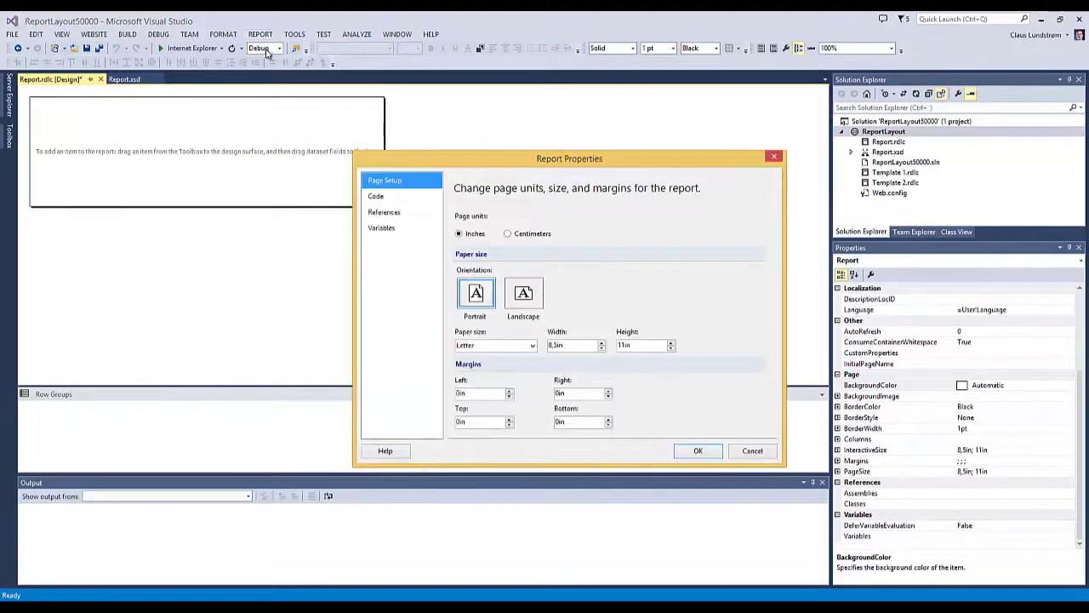
{"action": "left_click", "coordinate": [774, 158]}
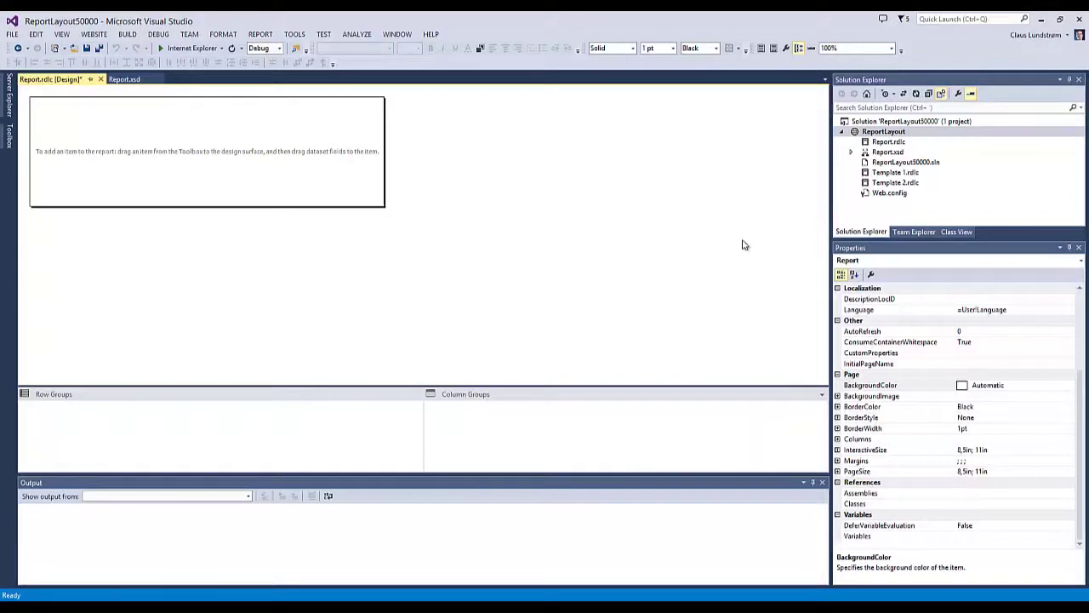
{"action": "left_click", "coordinate": [873, 277]}
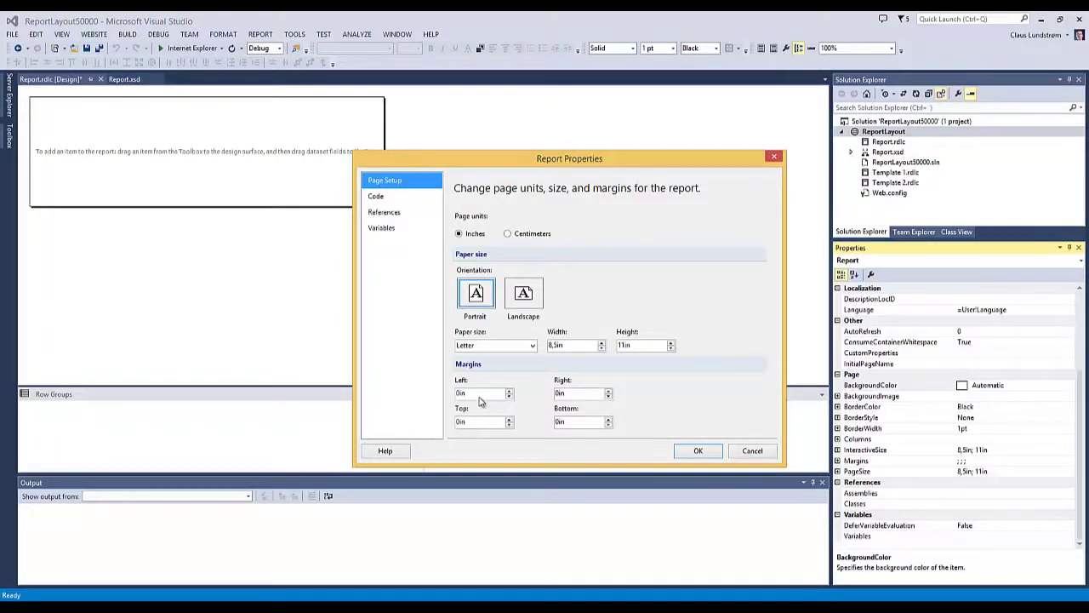
{"action": "left_click", "coordinate": [754, 450]}
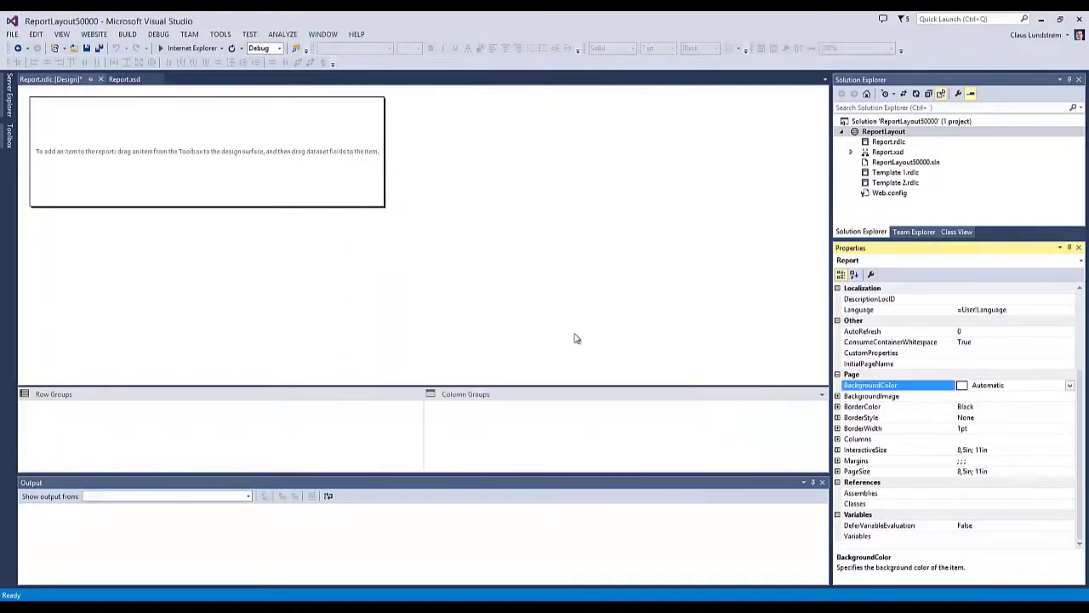
{"action": "right_click", "coordinate": [297, 253]}
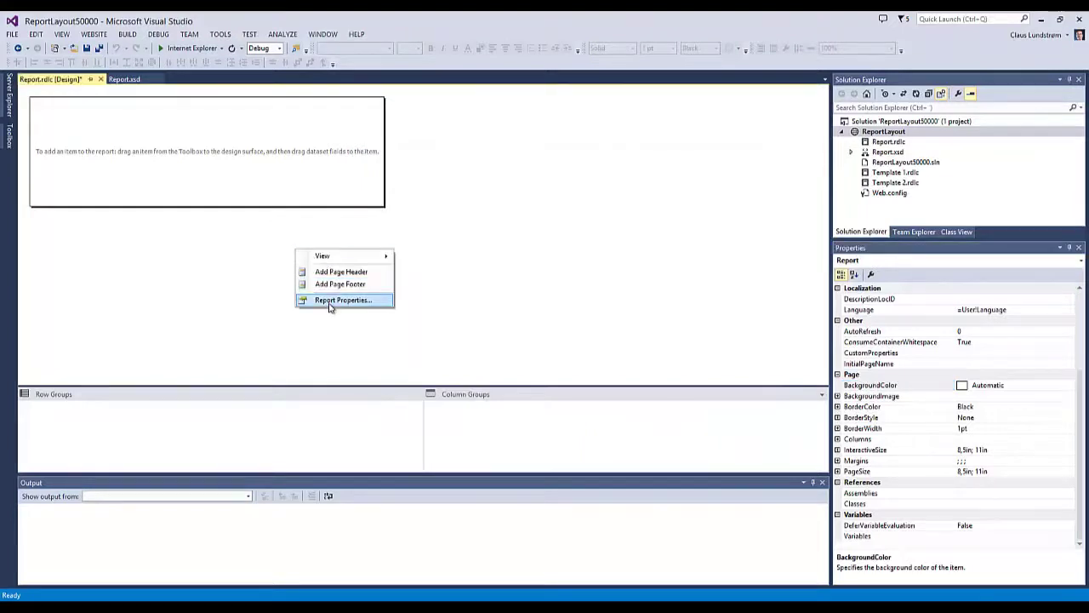
{"action": "left_click", "coordinate": [340, 299]}
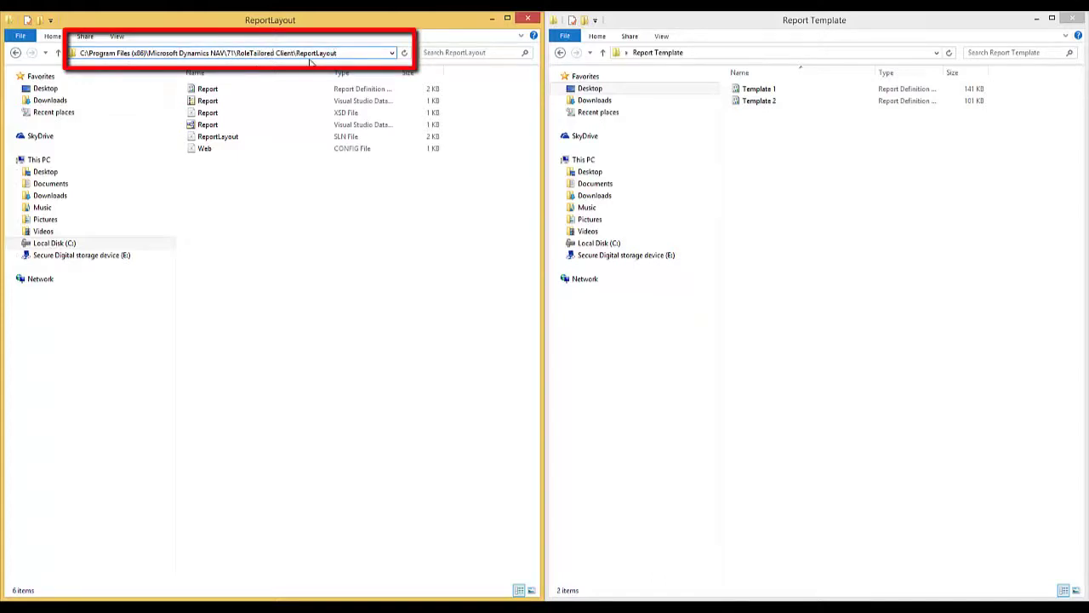
In File Explorer, copy the Report definition file from the ReportLayout folder into the Report Template folder
{"action": "left_click", "coordinate": [209, 92]}
{"action": "right_click", "coordinate": [209, 92]}
{"action": "left_click", "coordinate": [237, 169]}
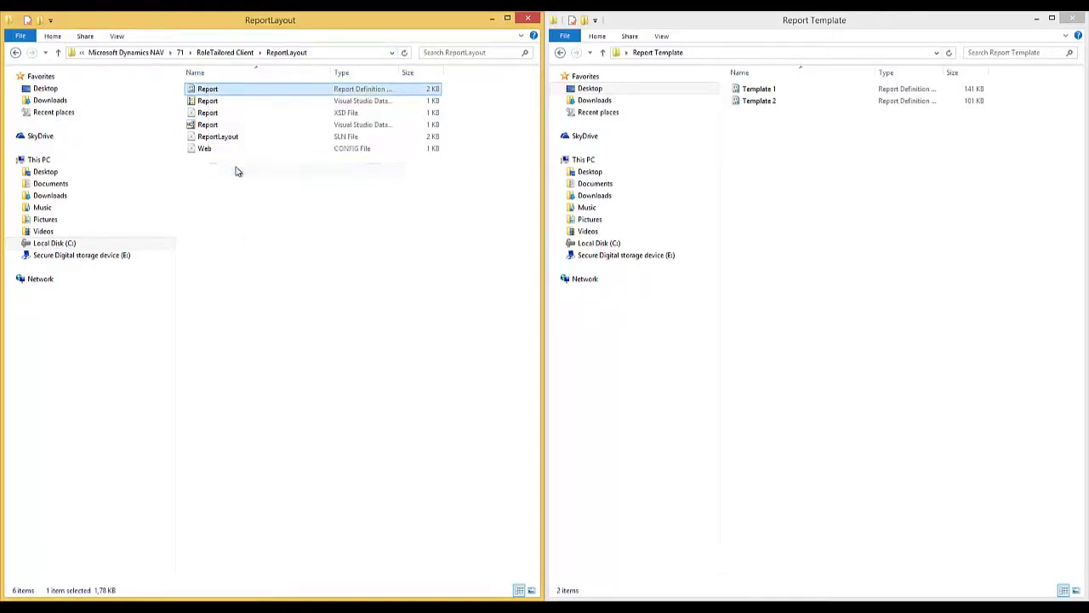
{"action": "left_click", "coordinate": [712, 165]}
{"action": "right_click", "coordinate": [773, 156]}
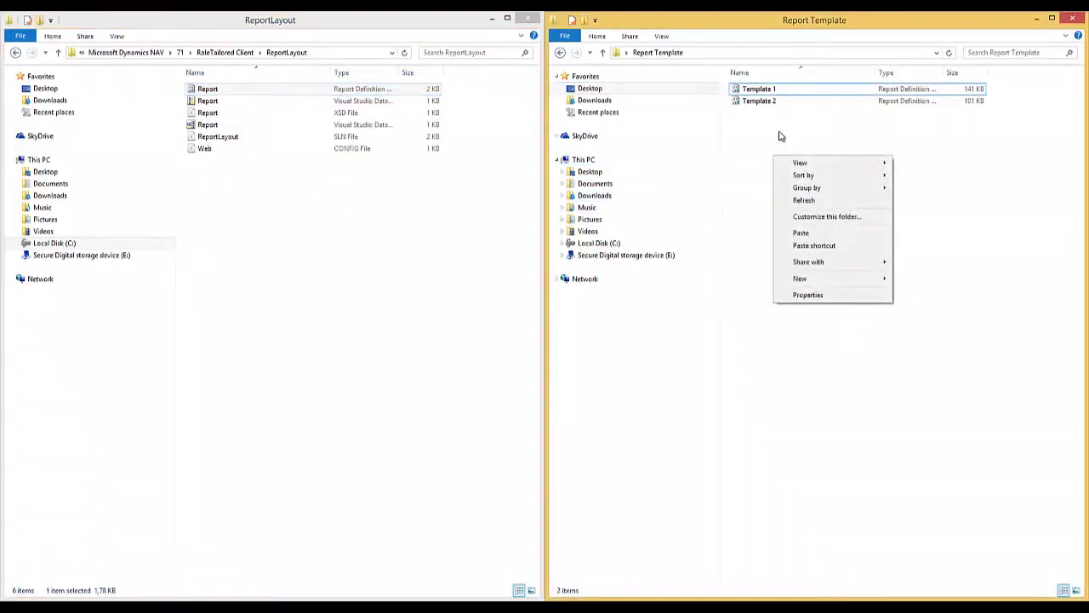
{"action": "left_click", "coordinate": [801, 232]}
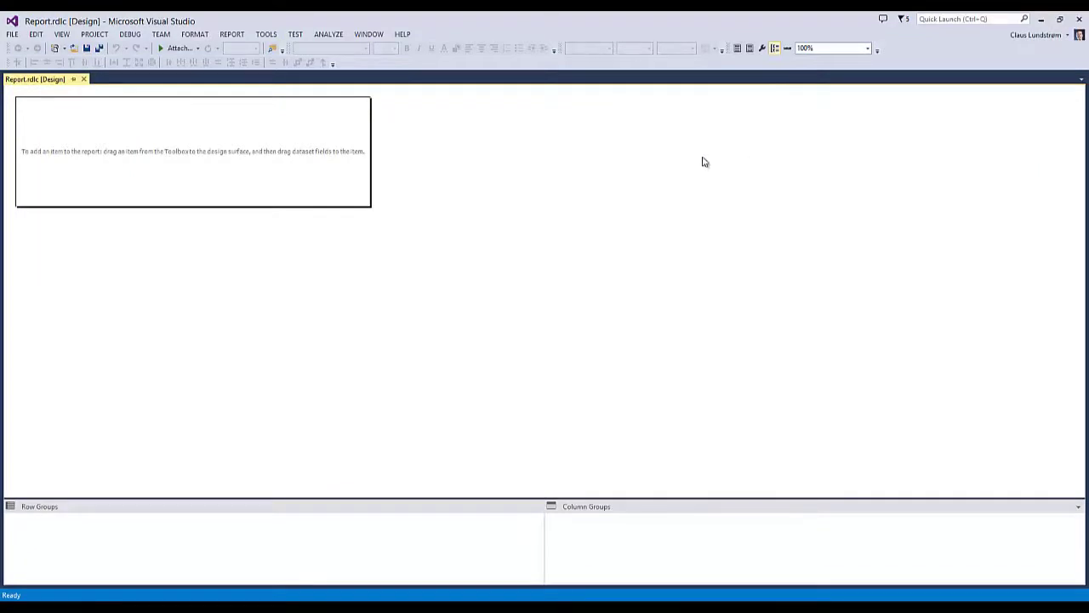
In Visual Studio, set the copied Report.rdlc's page units to Centimeters and its paper size to A4
{"action": "right_click", "coordinate": [175, 259]}
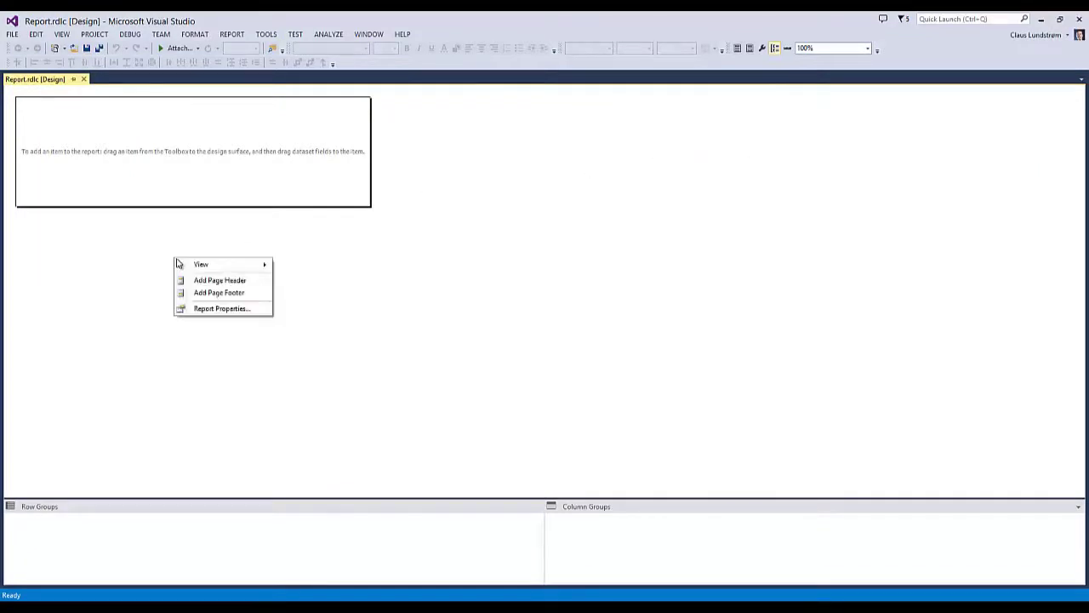
{"action": "left_click", "coordinate": [216, 314]}
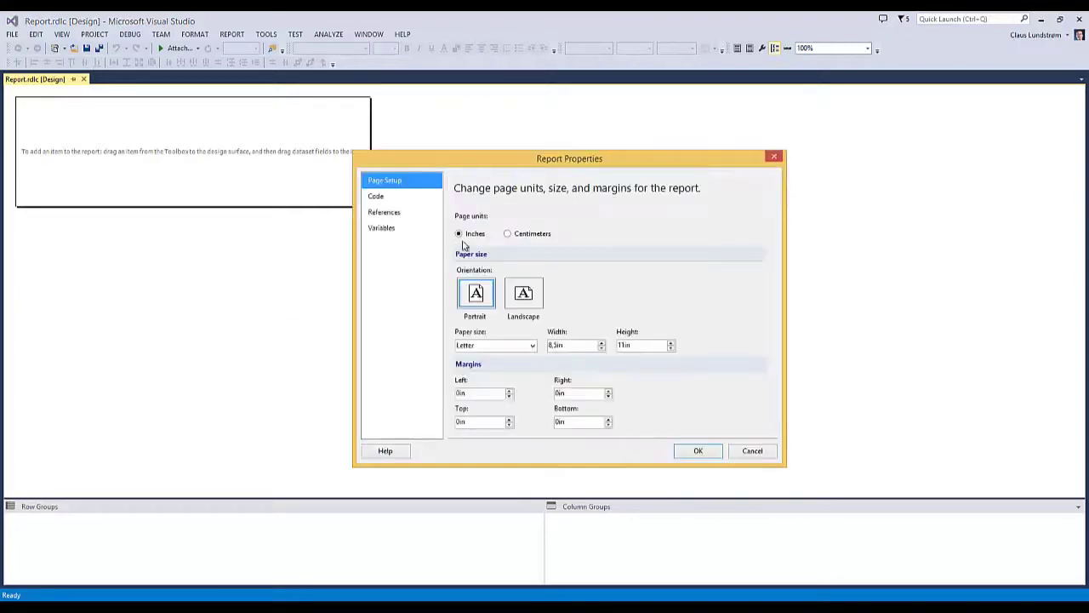
{"action": "left_click", "coordinate": [507, 234]}
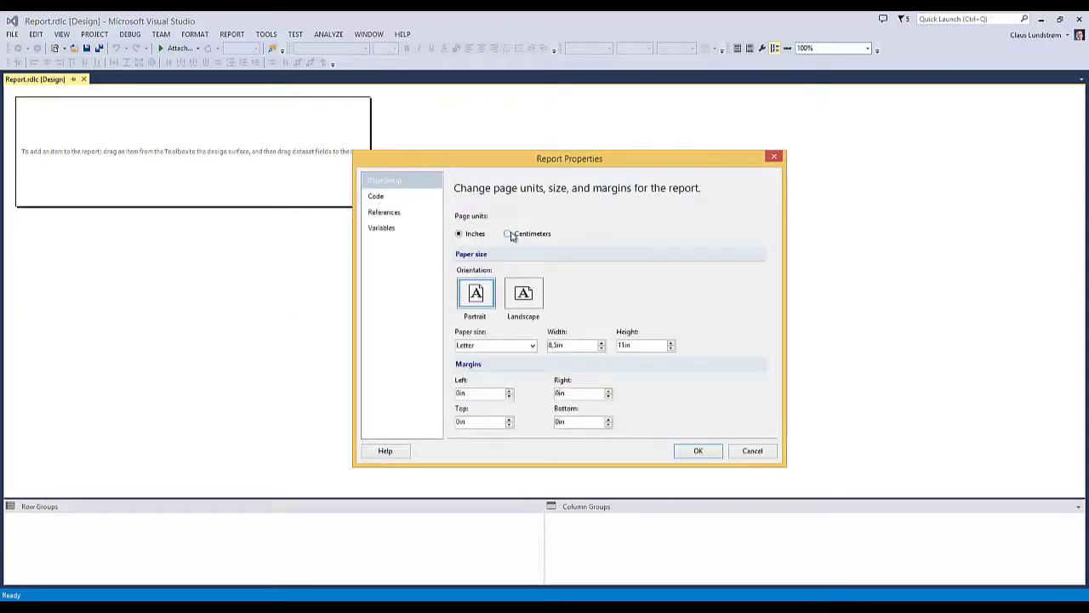
{"action": "left_click", "coordinate": [533, 346]}
Set the left margin to 2 cm and the right margin to 1 cm, apply the page setup and save Report.rdlc
{"action": "left_click", "coordinate": [478, 408]}
{"action": "left_click", "coordinate": [479, 393]}
{"action": "left_click_drag", "start_coordinate": [479, 393], "coordinate": [414, 393]}
{"action": "type", "text": "2"}
{"action": "key", "text": "Tab"}
{"action": "type", "text": "1"}
{"action": "key", "text": "Tab"}
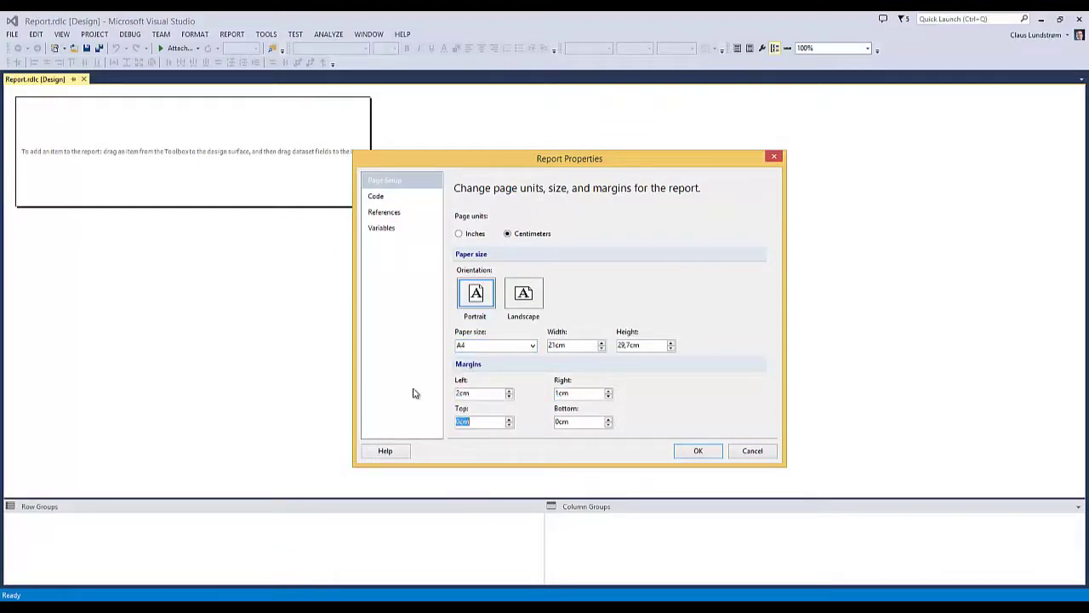
{"action": "key", "text": "Tab"}
{"action": "key", "text": "Tab"}
{"action": "left_click", "coordinate": [694, 451]}
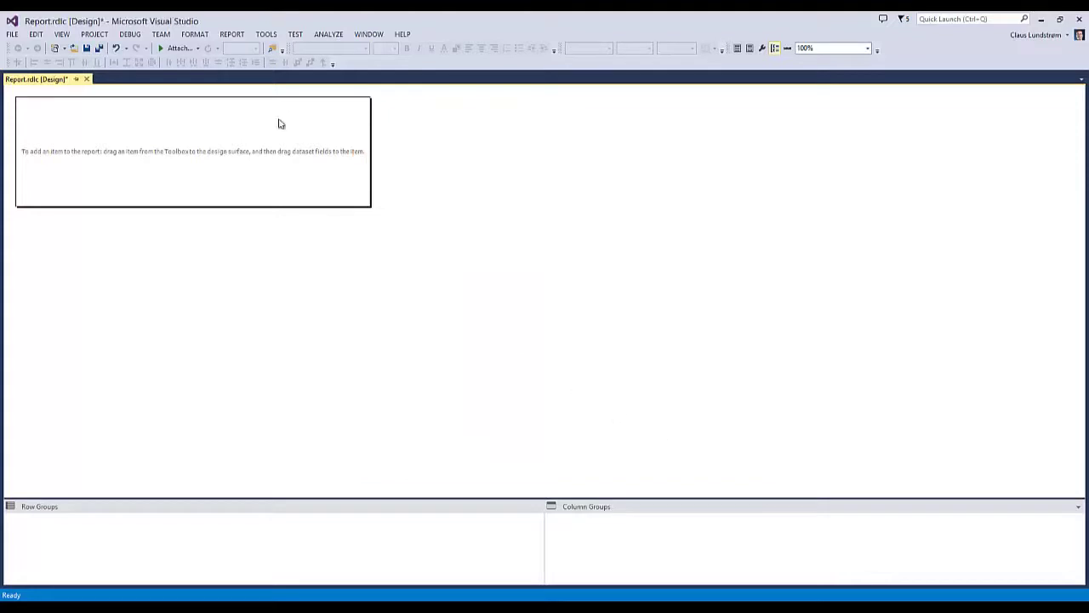
{"action": "left_click", "coordinate": [87, 47]}
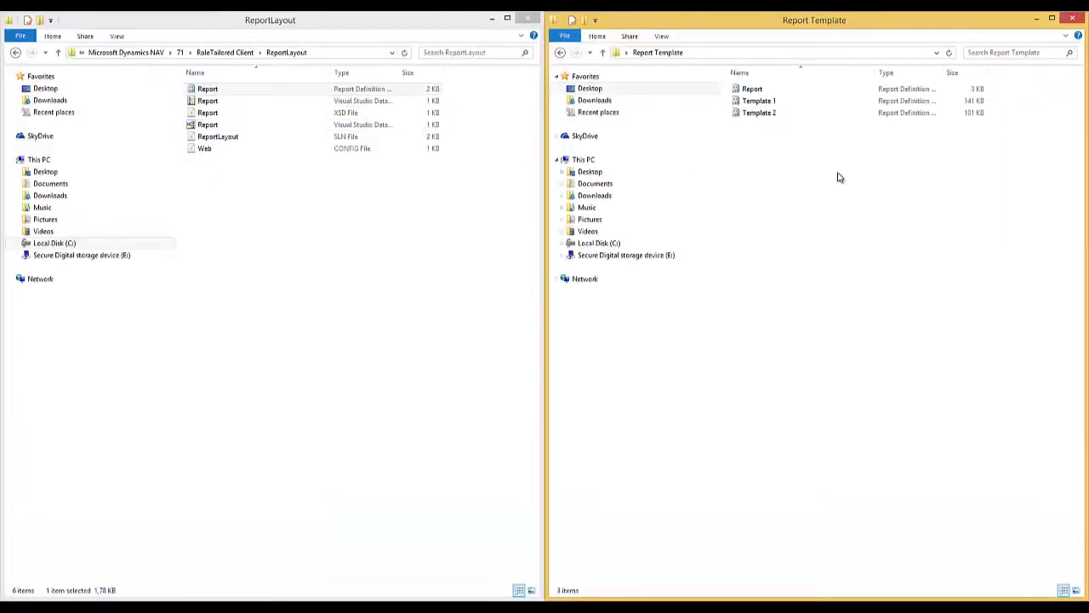
In File Explorer, copy the edited Report file from Report Template into the ReportLayout folder, replacing the existing Report.rdlc
{"action": "left_click", "coordinate": [766, 94]}
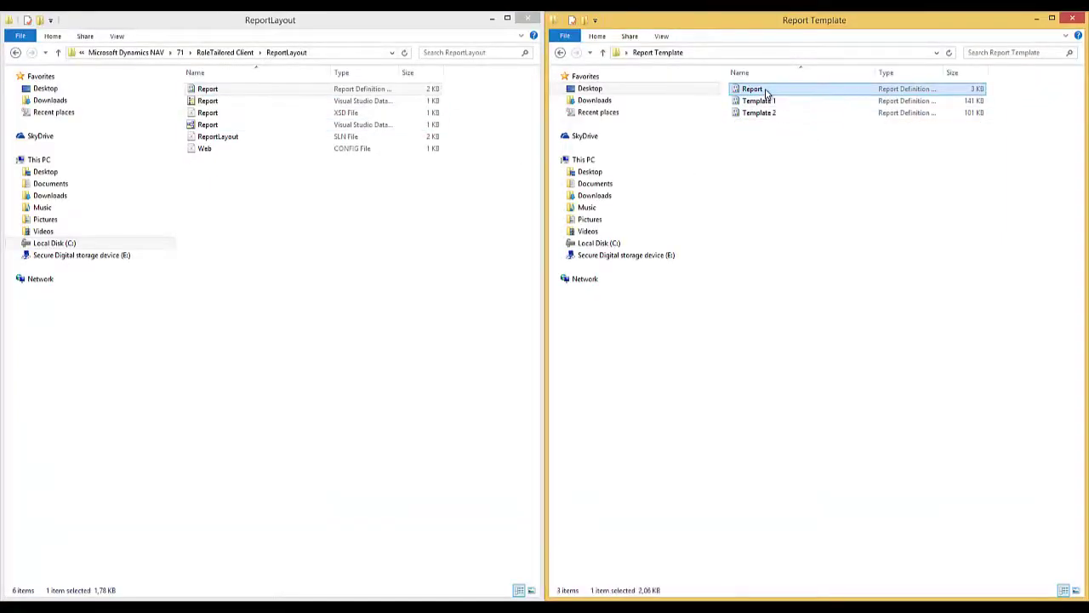
{"action": "left_click", "coordinate": [263, 205]}
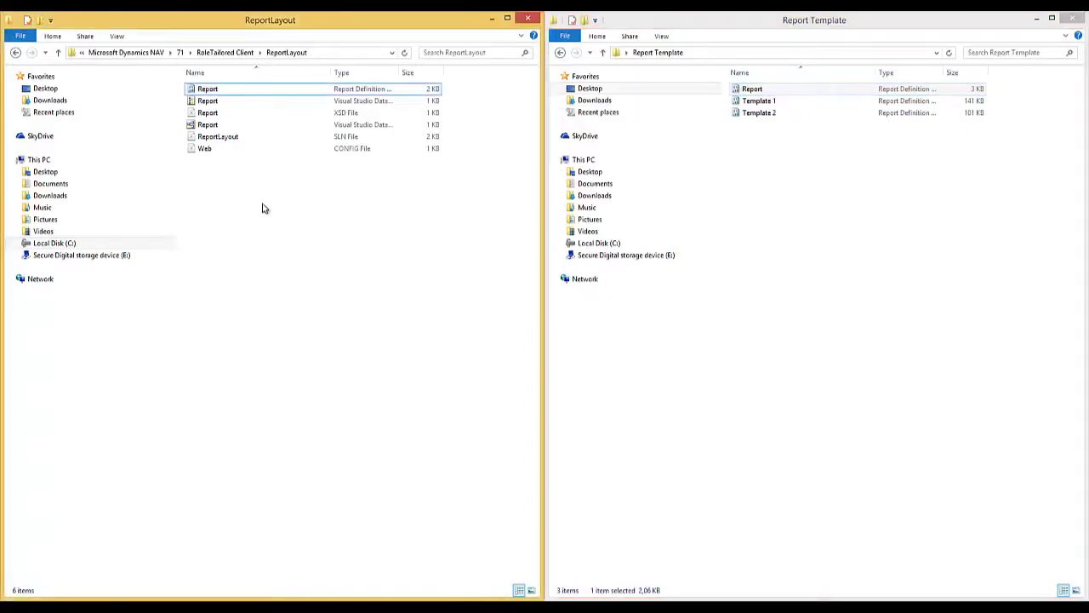
{"action": "key", "text": "ctrl+v"}
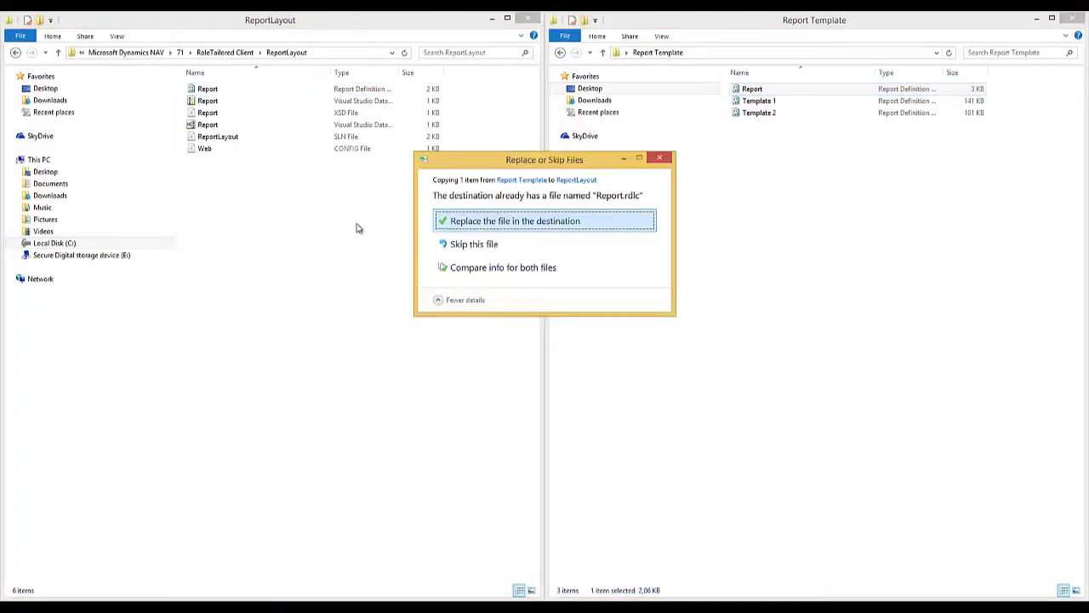
{"action": "left_click", "coordinate": [475, 222]}
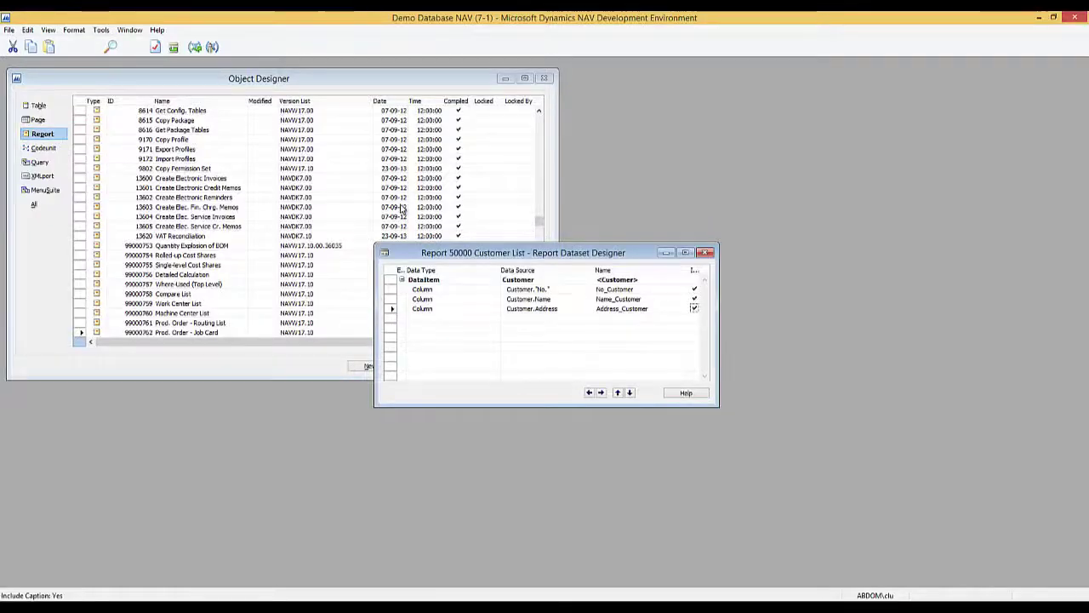
In the NAV Development Environment, close report 50000 without saving and create a new report with table 18 (Customer) as its data item
{"action": "left_click", "coordinate": [707, 253]}
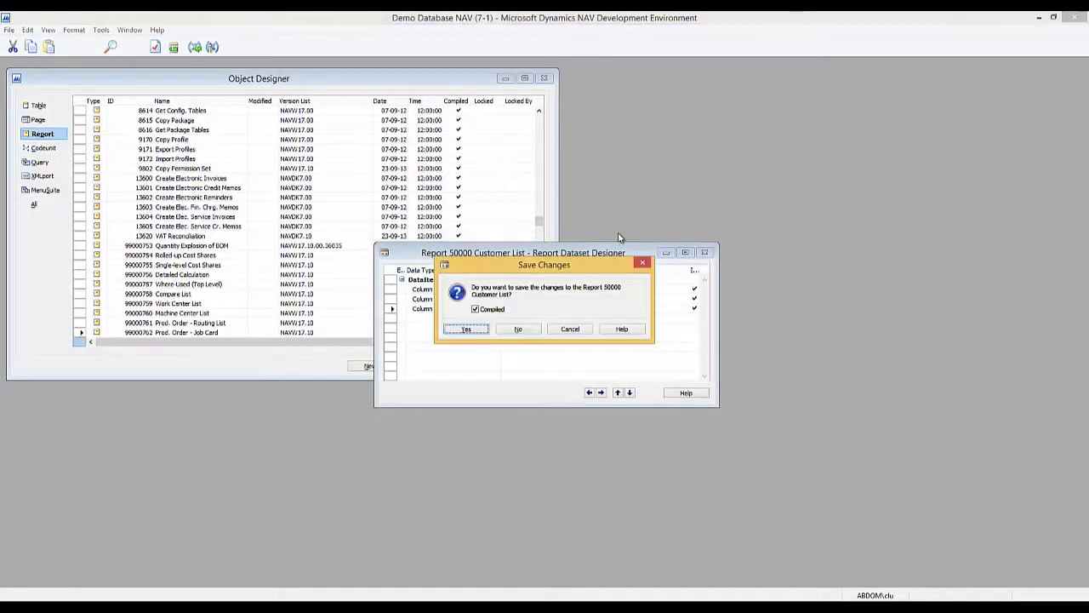
{"action": "left_click", "coordinate": [519, 335]}
{"action": "left_click", "coordinate": [370, 366]}
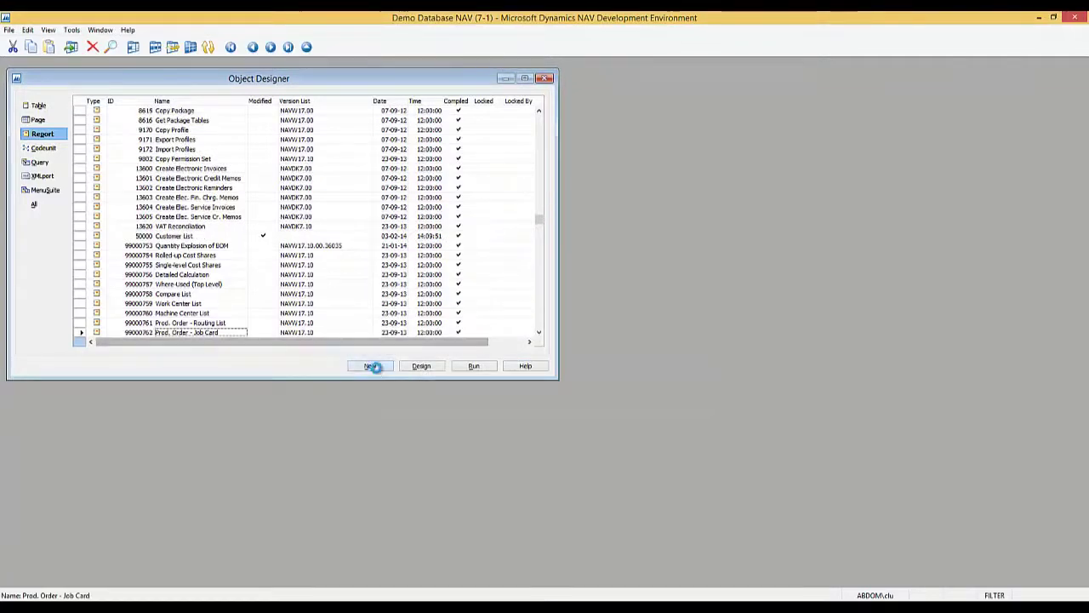
{"action": "key", "text": "Tab"}
{"action": "type", "text": "18"}
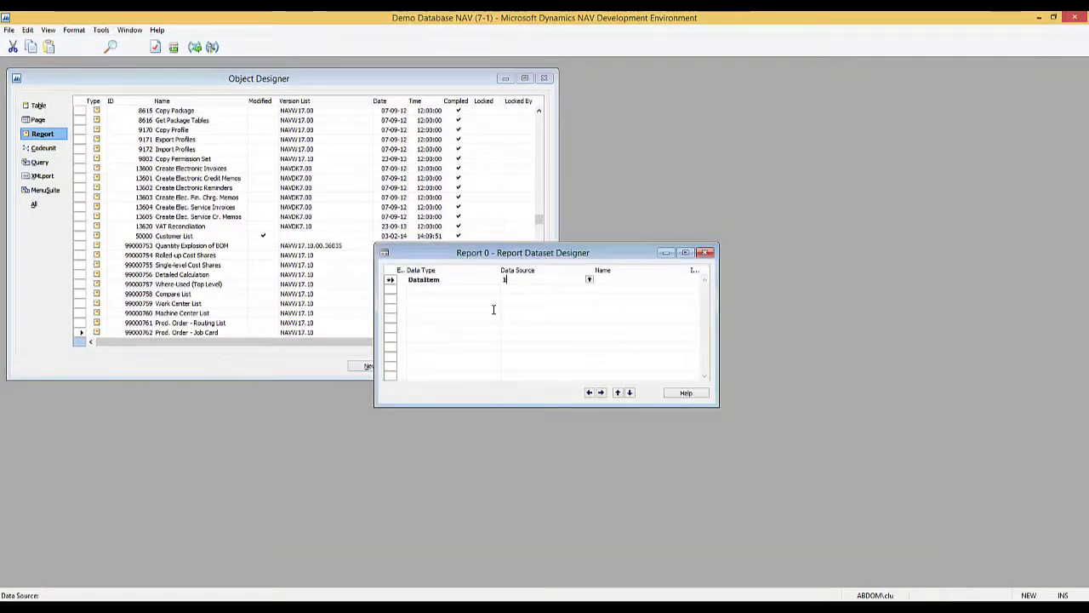
{"action": "key", "text": "Tab"}
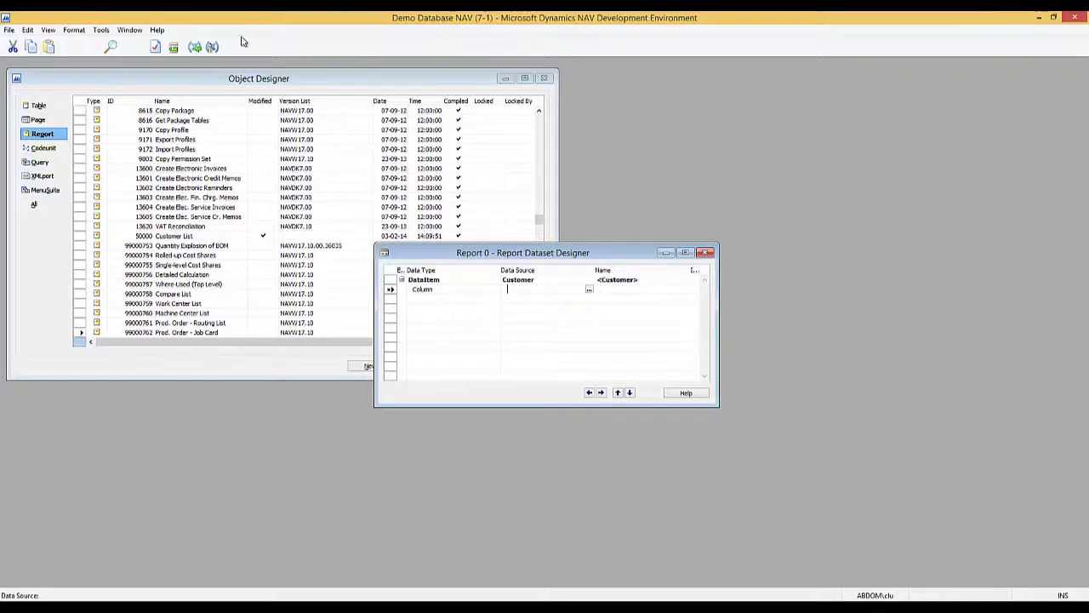
Add the Customer fields No., Name and Address as dataset columns and include the caption for each
{"action": "left_click", "coordinate": [173, 46]}
{"action": "left_click", "coordinate": [429, 254]}
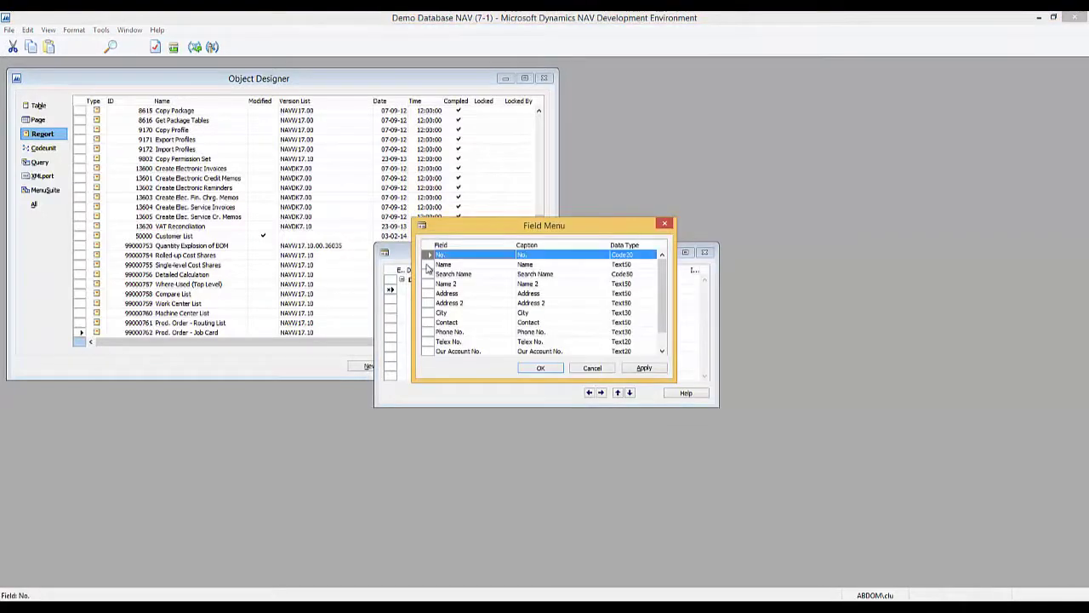
{"action": "left_click", "coordinate": [430, 264], "text": "ctrl"}
{"action": "left_click", "coordinate": [429, 293], "text": "ctrl"}
{"action": "left_click", "coordinate": [539, 368]}
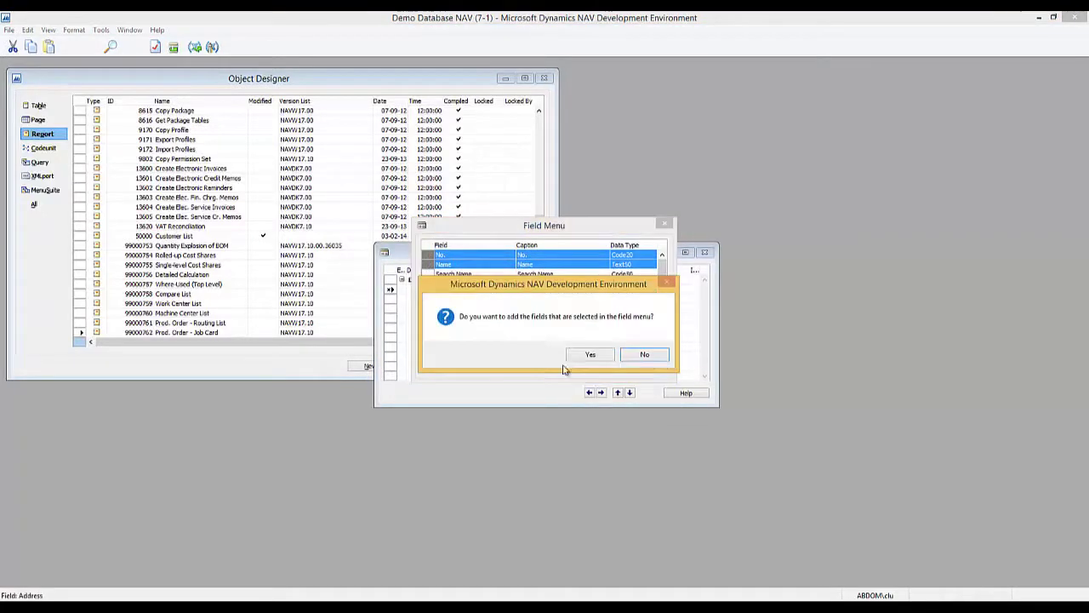
{"action": "left_click", "coordinate": [598, 356]}
{"action": "left_click", "coordinate": [695, 290]}
{"action": "left_click", "coordinate": [694, 298]}
{"action": "left_click", "coordinate": [694, 308]}
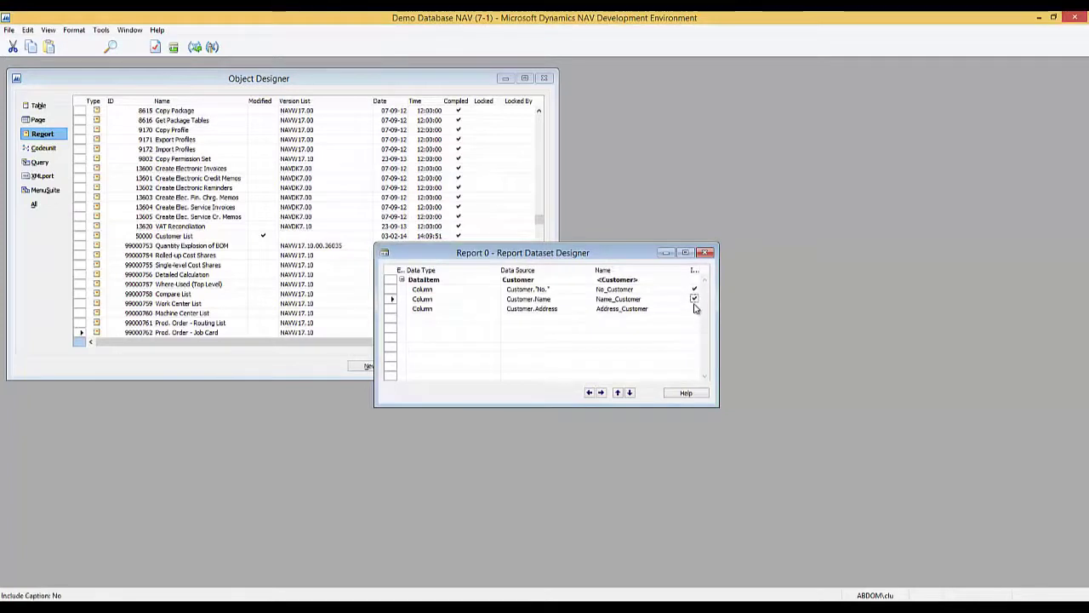
Save the new report as compiled with ID 50001 and name Customer List2
{"action": "key", "text": "ctrl+s"}
{"action": "left_click", "coordinate": [562, 287]}
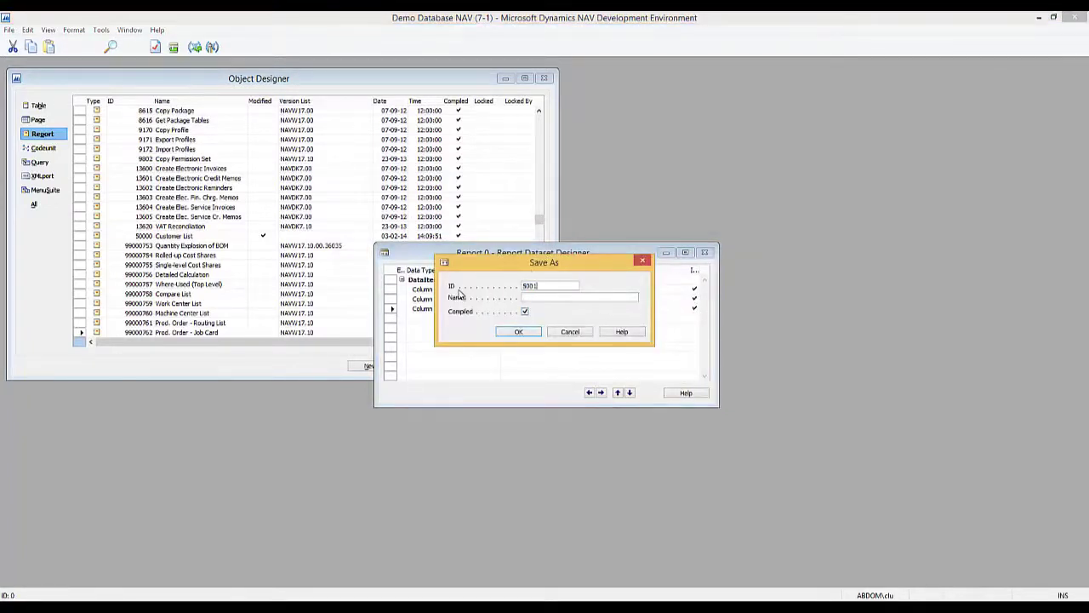
{"action": "key", "text": "Tab"}
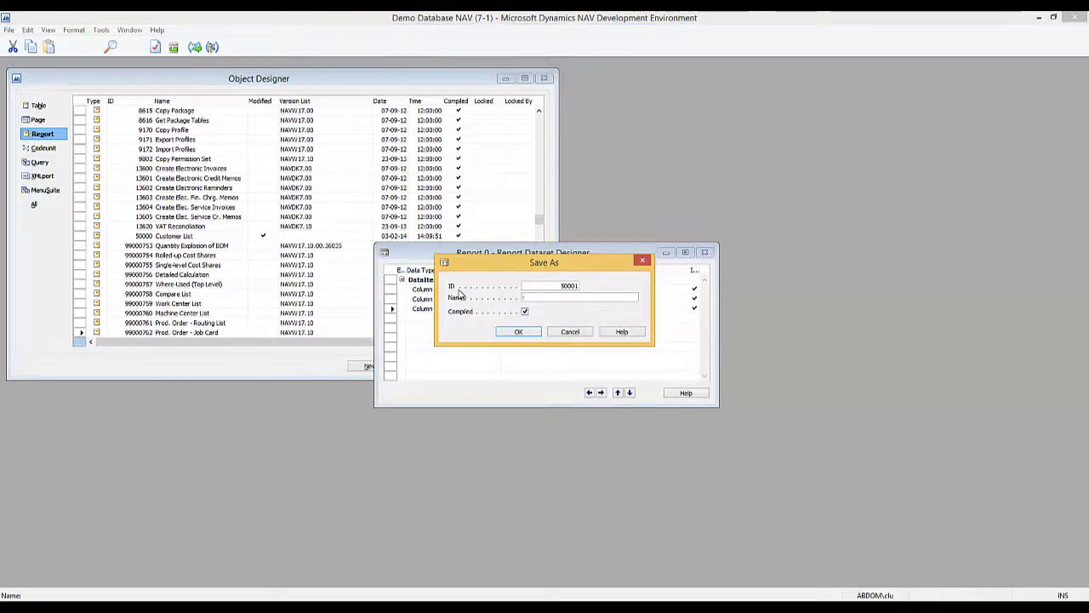
{"action": "type", "text": "Customer List2"}
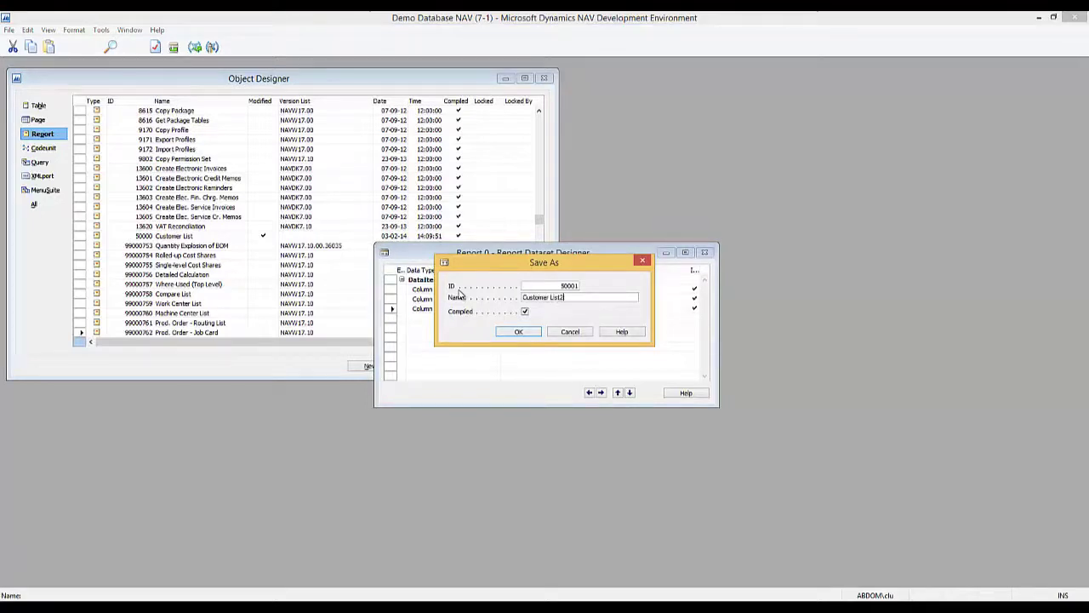
{"action": "left_click", "coordinate": [502, 331]}
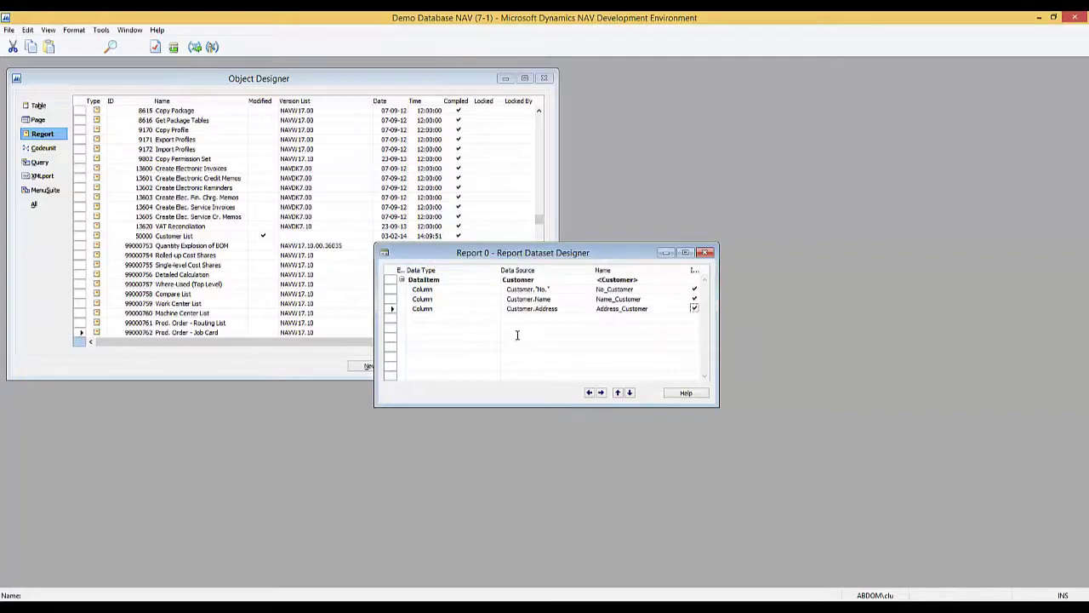
Open report 50001's layout in Visual Studio and inspect the report properties of Report.rdlc
{"action": "key", "text": "ctrl+alt+l"}
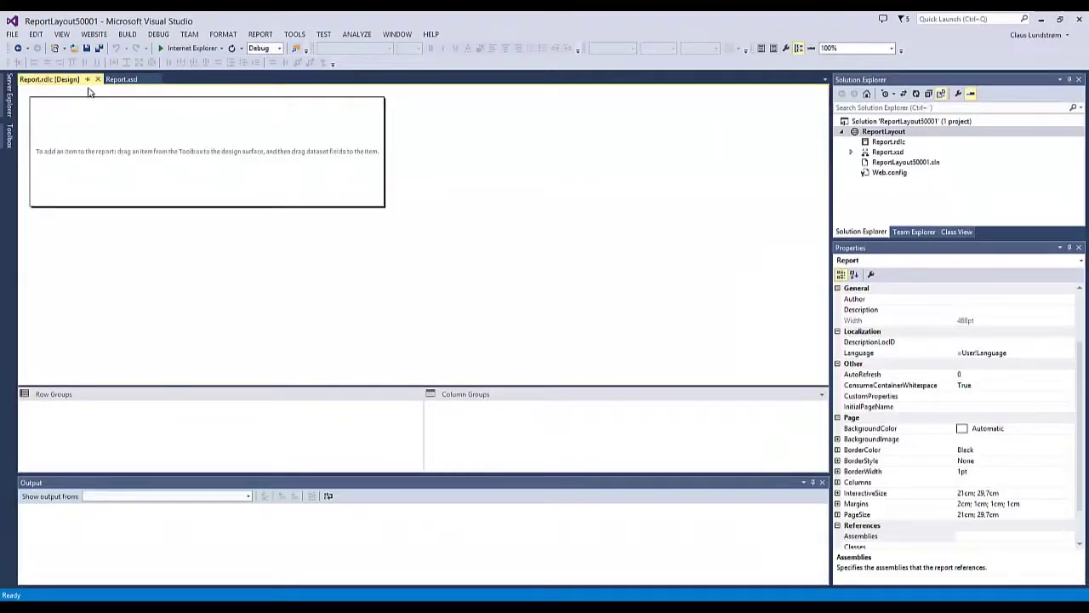
{"action": "right_click", "coordinate": [130, 234]}
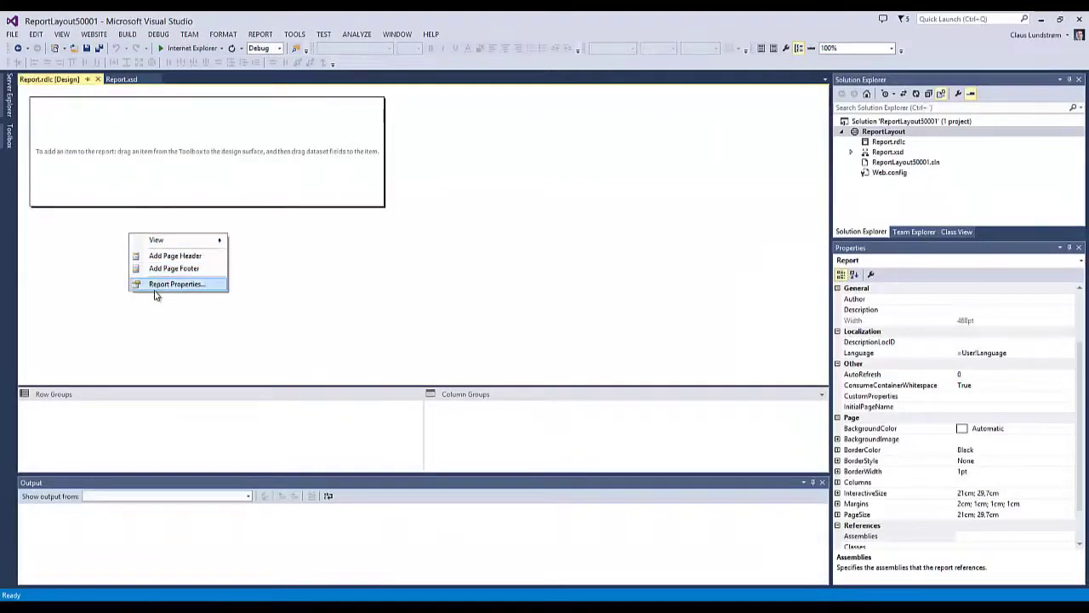
{"action": "left_click", "coordinate": [156, 289]}
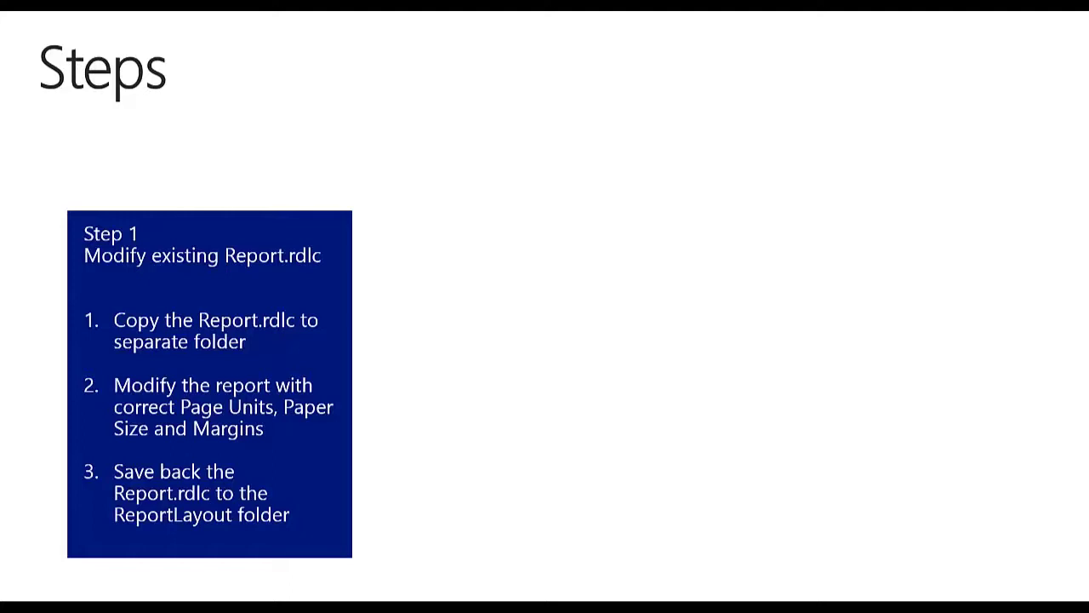
{"action": "key", "text": "Right"}
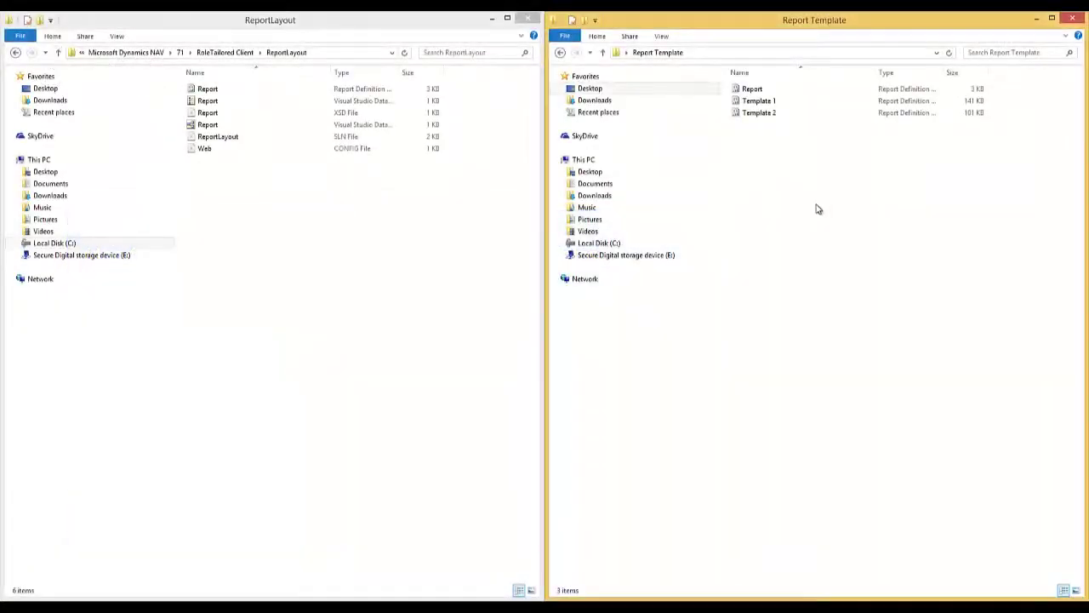
Open Template 1 from the Report Template folder and examine its header and its list, group list and non-repeating tables
{"action": "left_click", "coordinate": [760, 114]}
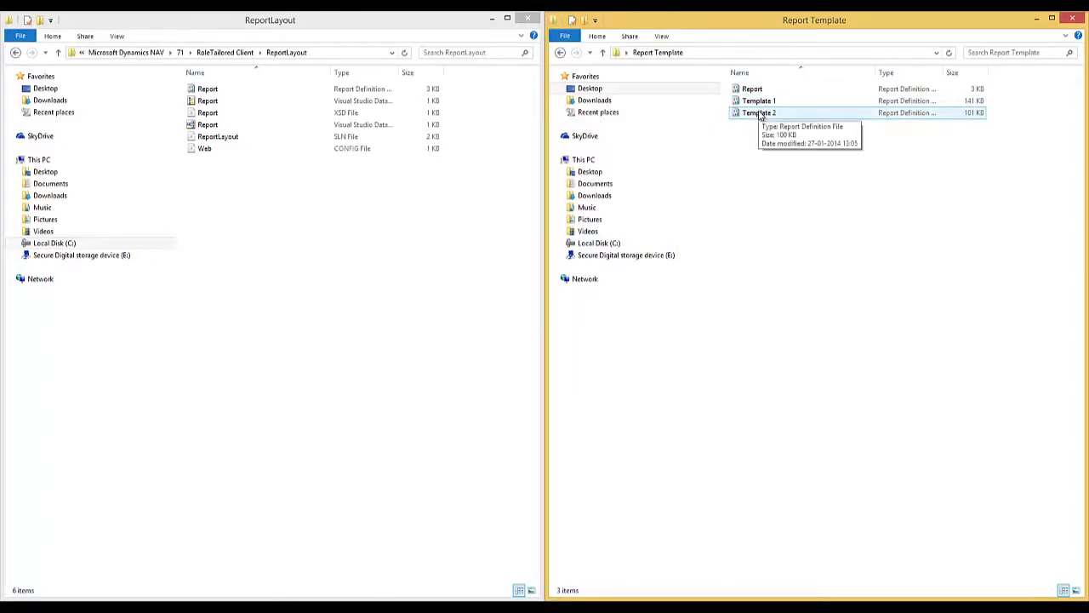
{"action": "left_click", "coordinate": [756, 103]}
{"action": "double_click", "coordinate": [756, 104]}
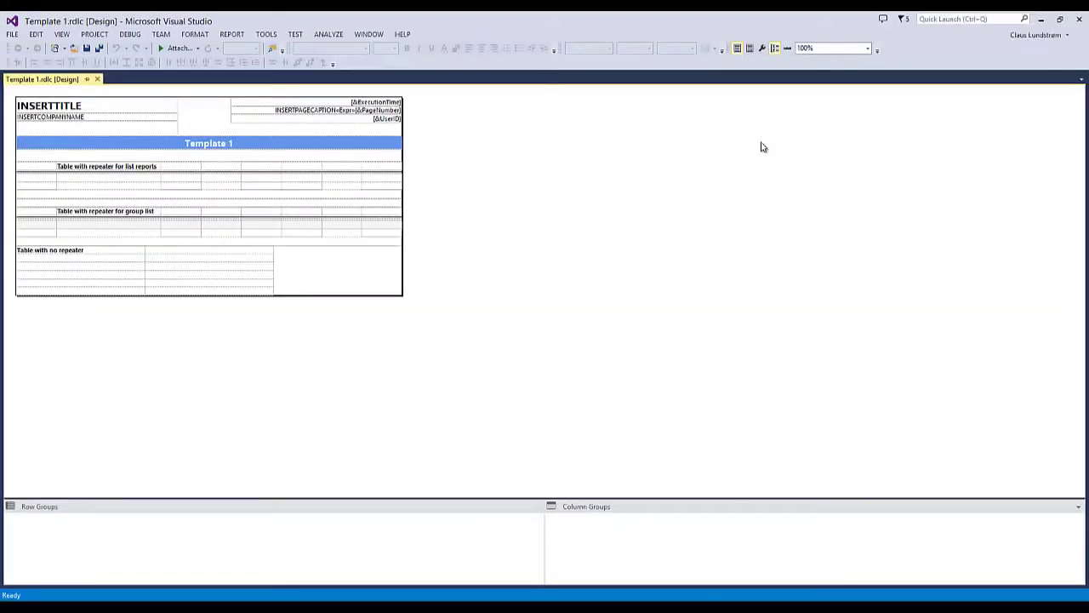
{"action": "left_click", "coordinate": [177, 187]}
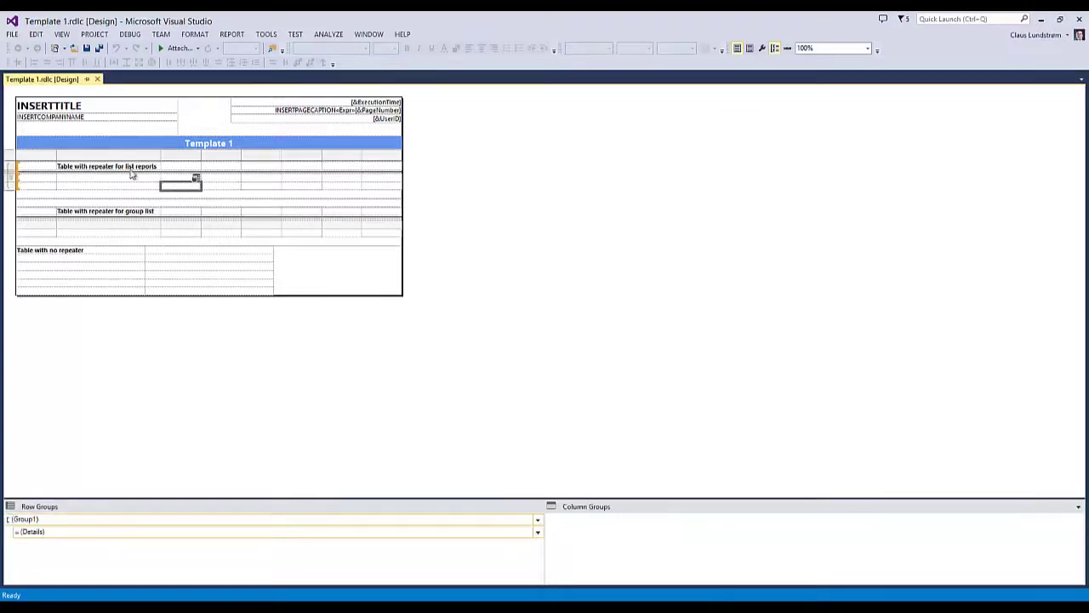
{"action": "left_click", "coordinate": [40, 210]}
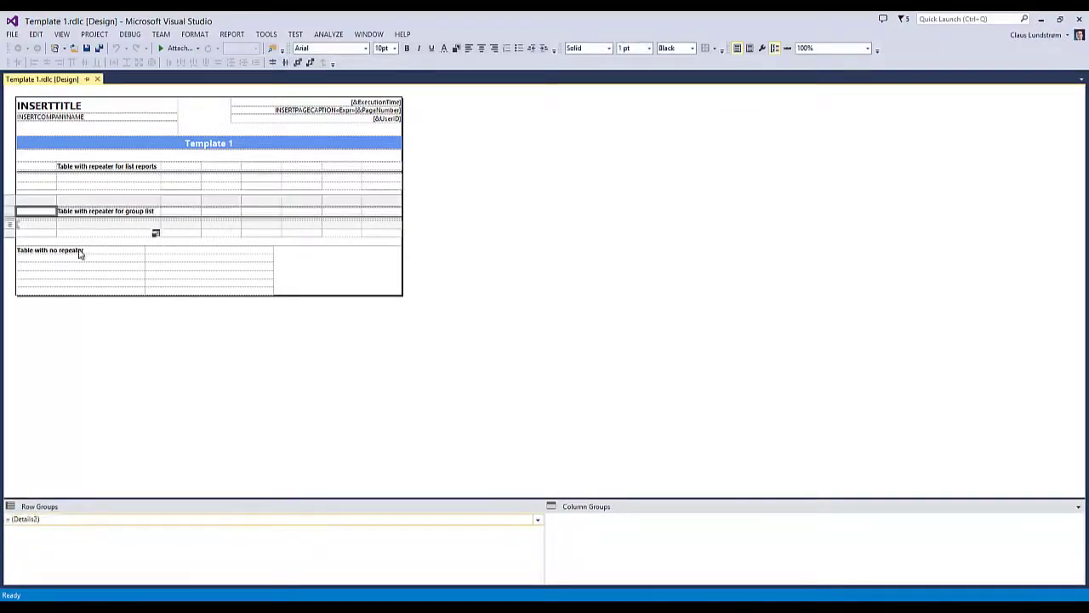
{"action": "left_click", "coordinate": [47, 259]}
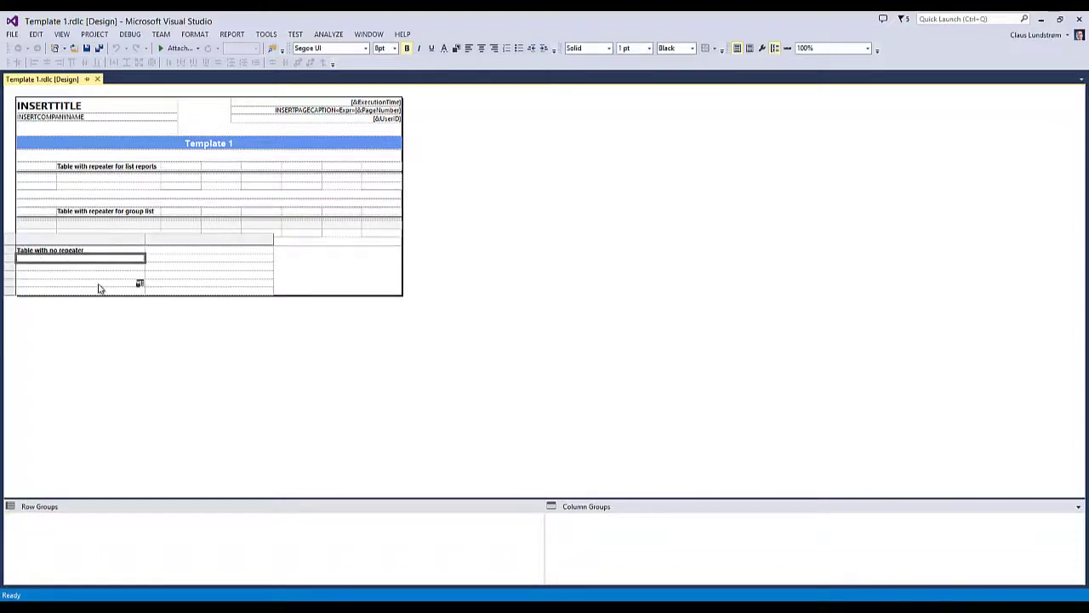
{"action": "left_click", "coordinate": [209, 123]}
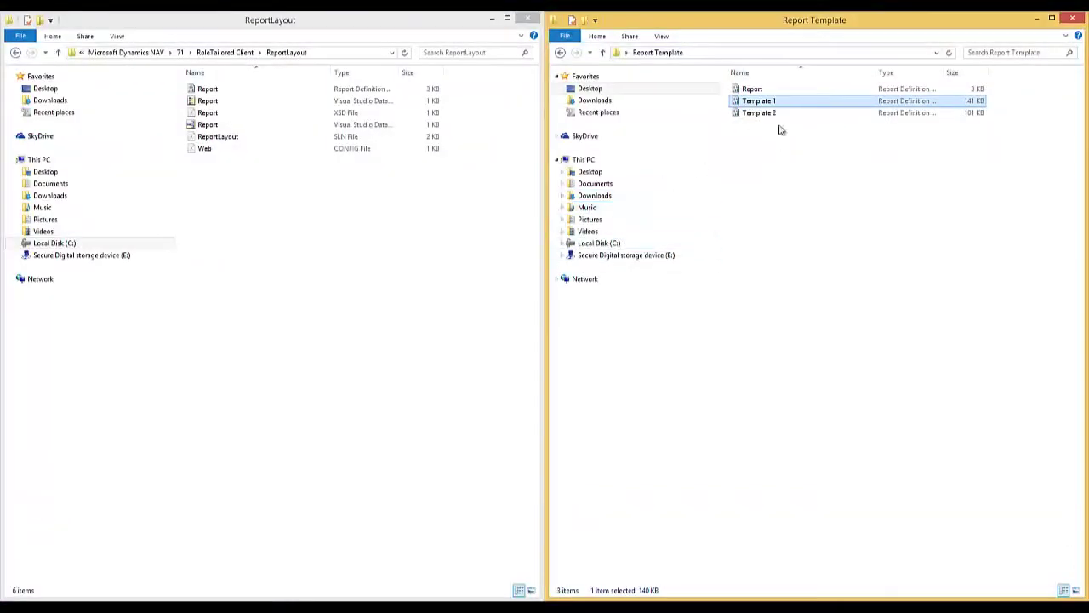
Open Template 2 from the Report Template folder, examine its multiple-group table for document reports, and close it
{"action": "double_click", "coordinate": [773, 114]}
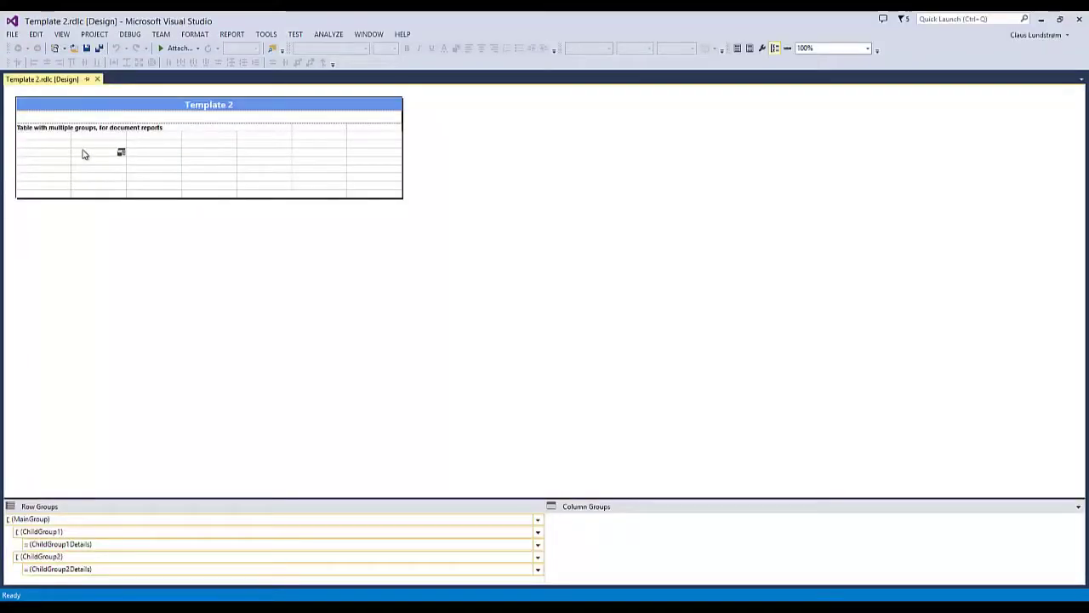
{"action": "left_click", "coordinate": [50, 147]}
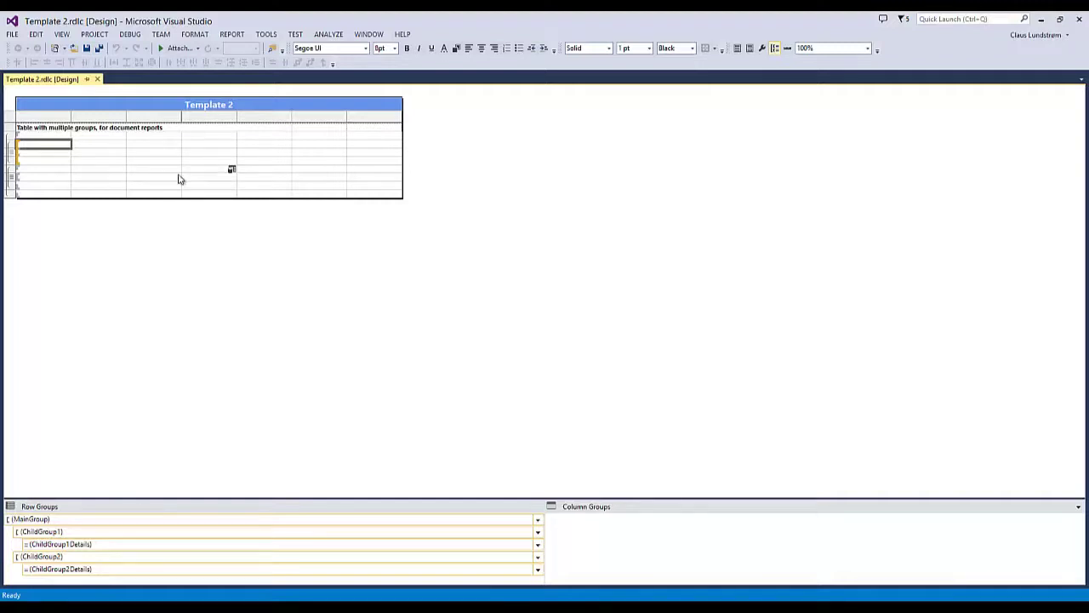
{"action": "left_click", "coordinate": [8, 128]}
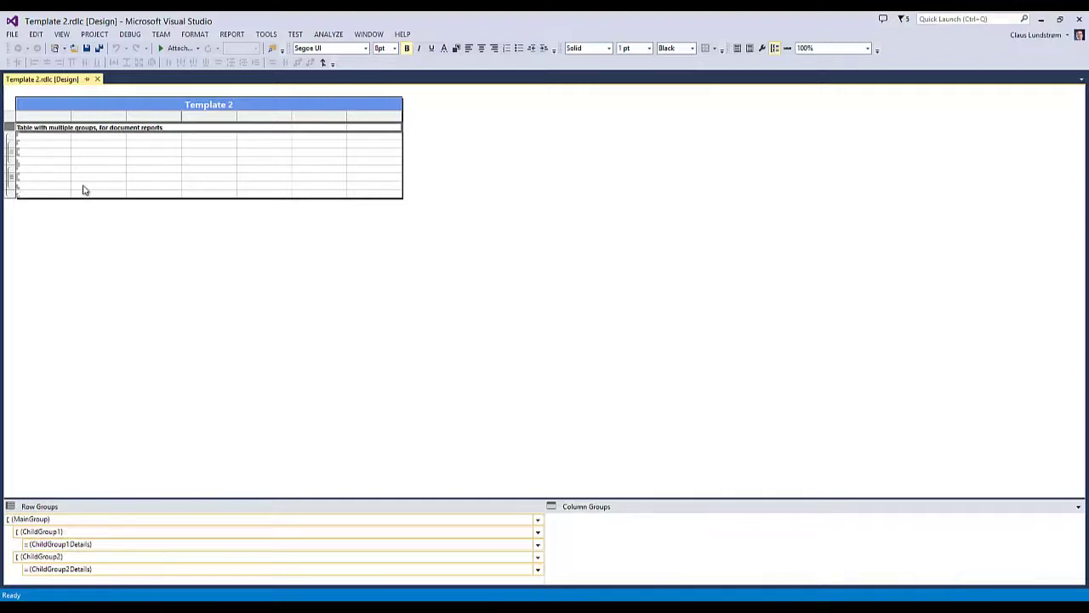
{"action": "left_click", "coordinate": [1080, 20]}
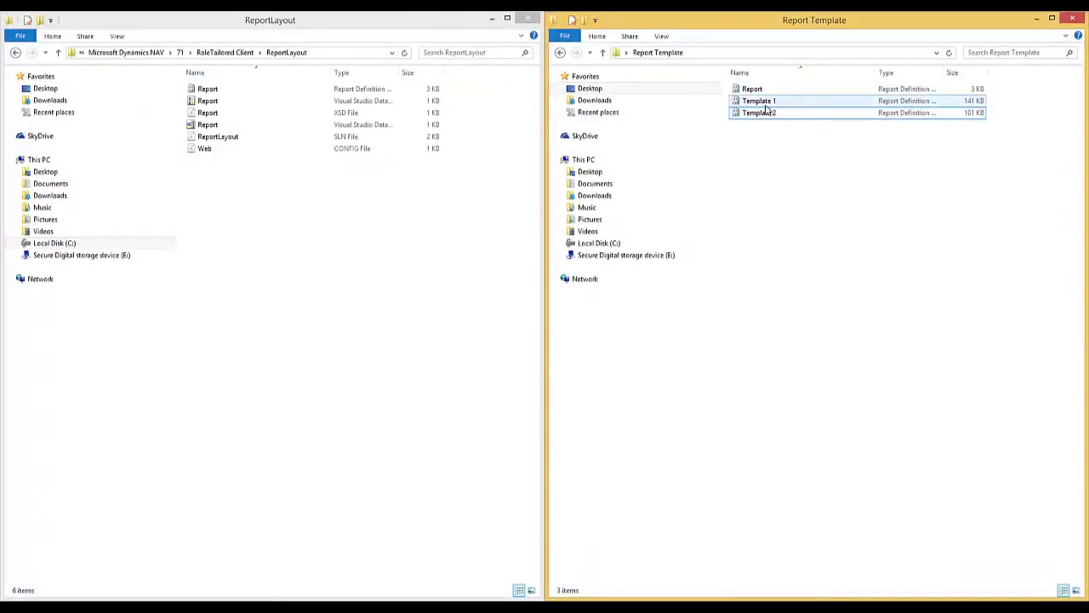
In File Explorer, copy Template 1 and Template 2 into the ReportLayout folder, granting administrator permission
{"action": "left_click", "coordinate": [766, 104], "text": "ctrl"}
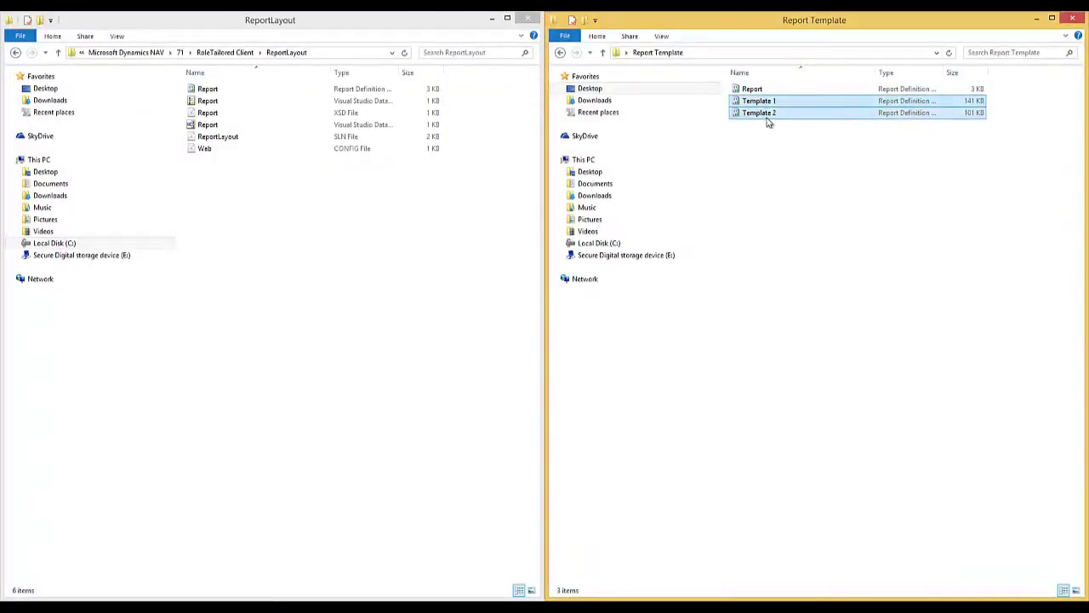
{"action": "left_click", "coordinate": [228, 184]}
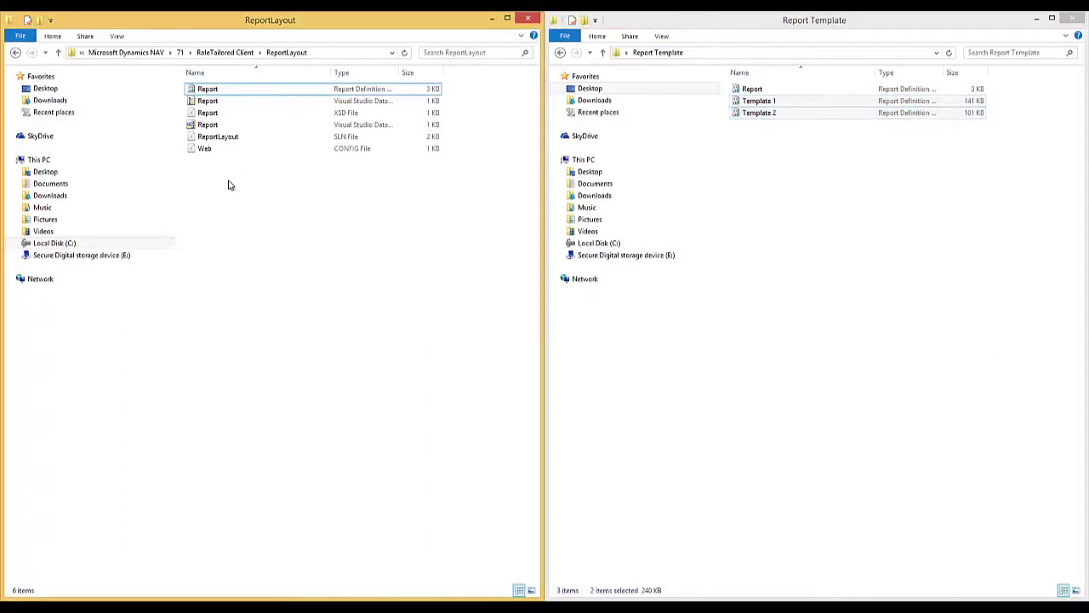
{"action": "key", "text": "ctrl+v"}
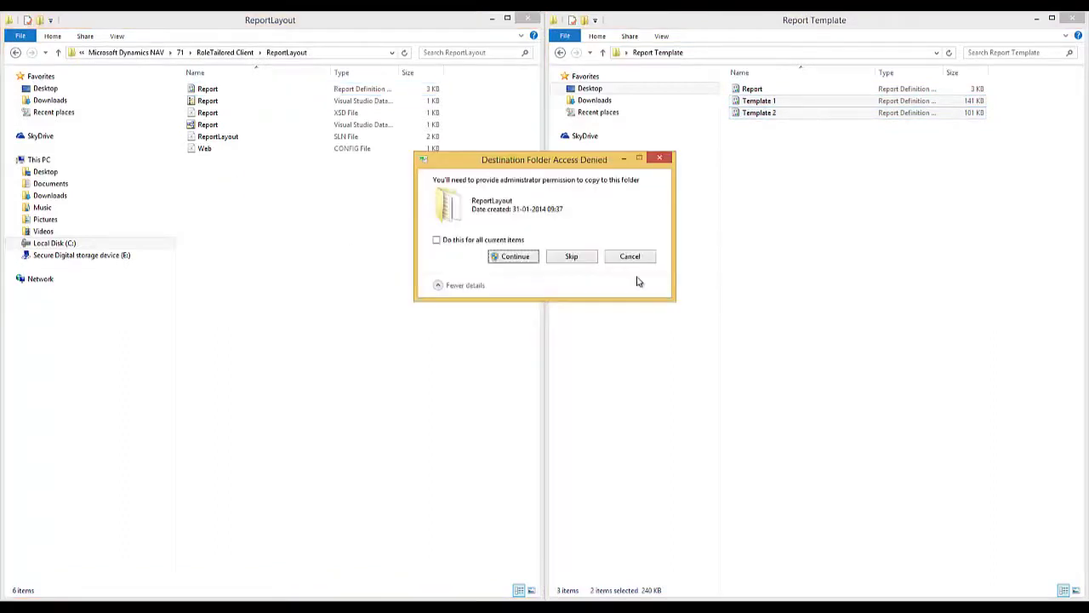
{"action": "left_click", "coordinate": [519, 260]}
{"action": "left_click", "coordinate": [516, 262]}
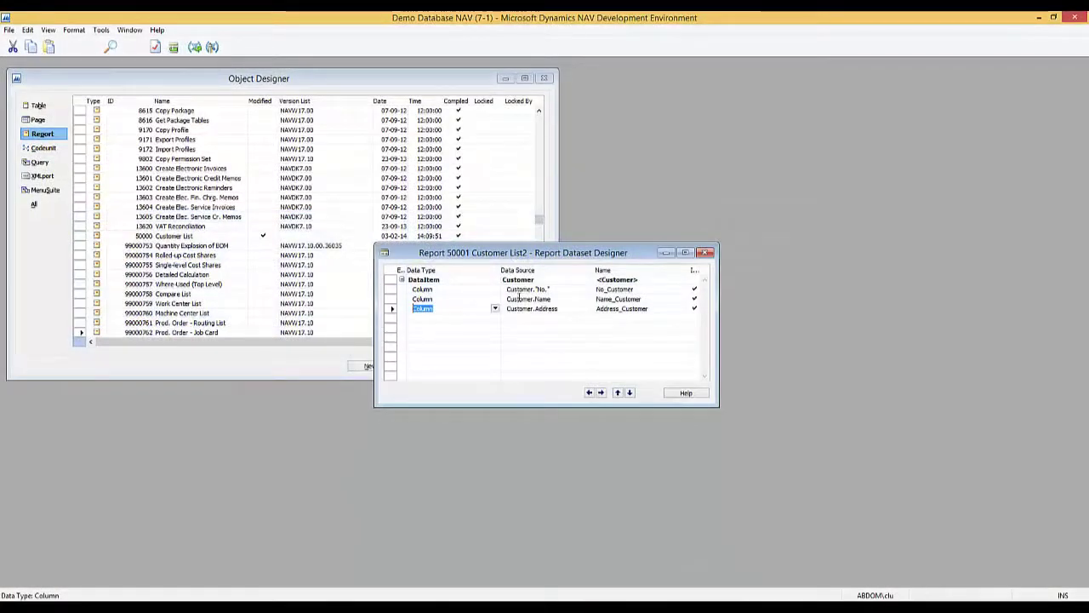
From the NAV Development Environment, open report 50001's layout in Visual Studio and open Template 2.rdlc from the ReportLayout project
{"action": "left_click", "coordinate": [48, 30]}
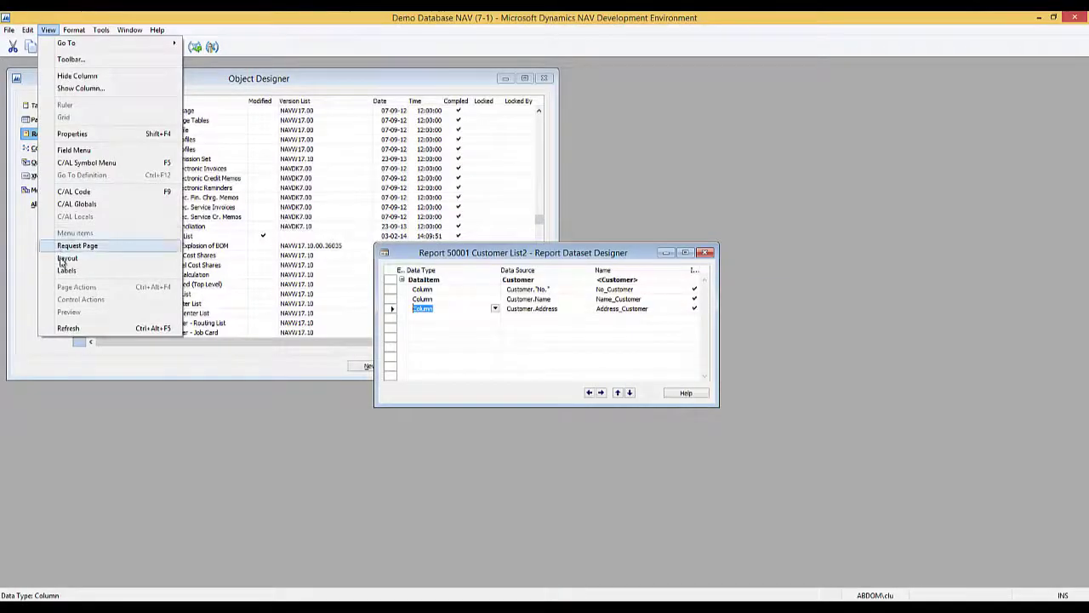
{"action": "left_click", "coordinate": [60, 258]}
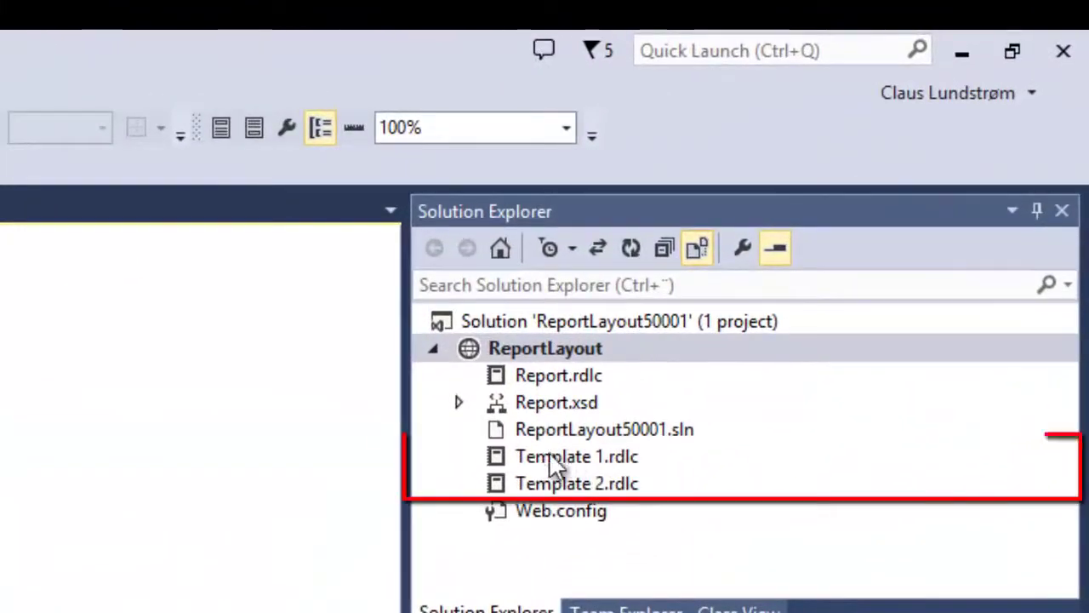
{"action": "left_click", "coordinate": [549, 459]}
{"action": "left_click", "coordinate": [545, 490]}
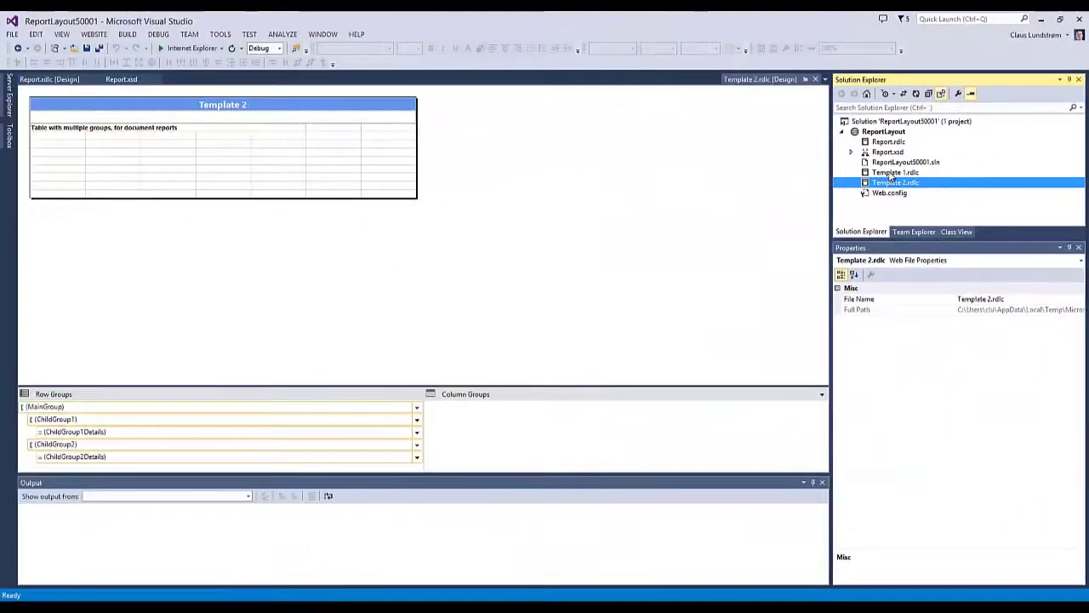
Copy the list report repeater table from Template 1.rdlc and paste it into the empty body of Report.rdlc
{"action": "left_click", "coordinate": [891, 173]}
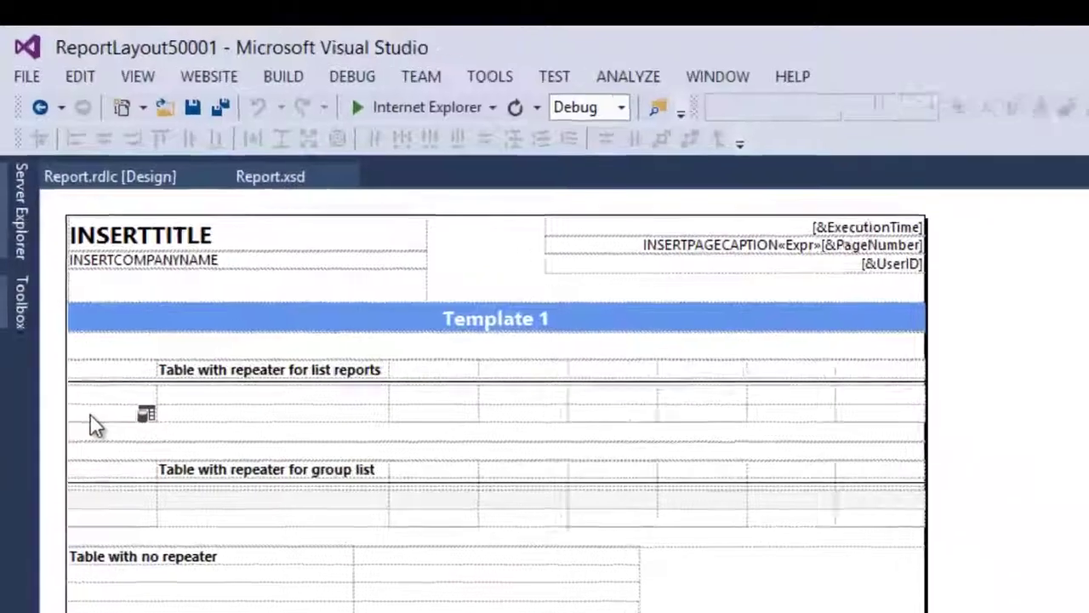
{"action": "left_click", "coordinate": [95, 425]}
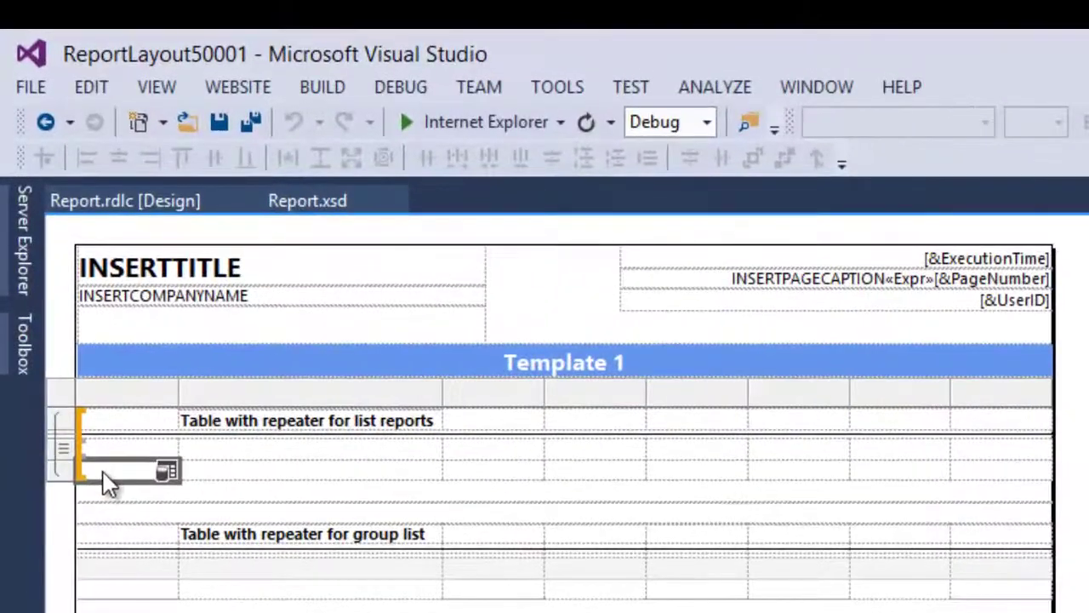
{"action": "left_click", "coordinate": [106, 483]}
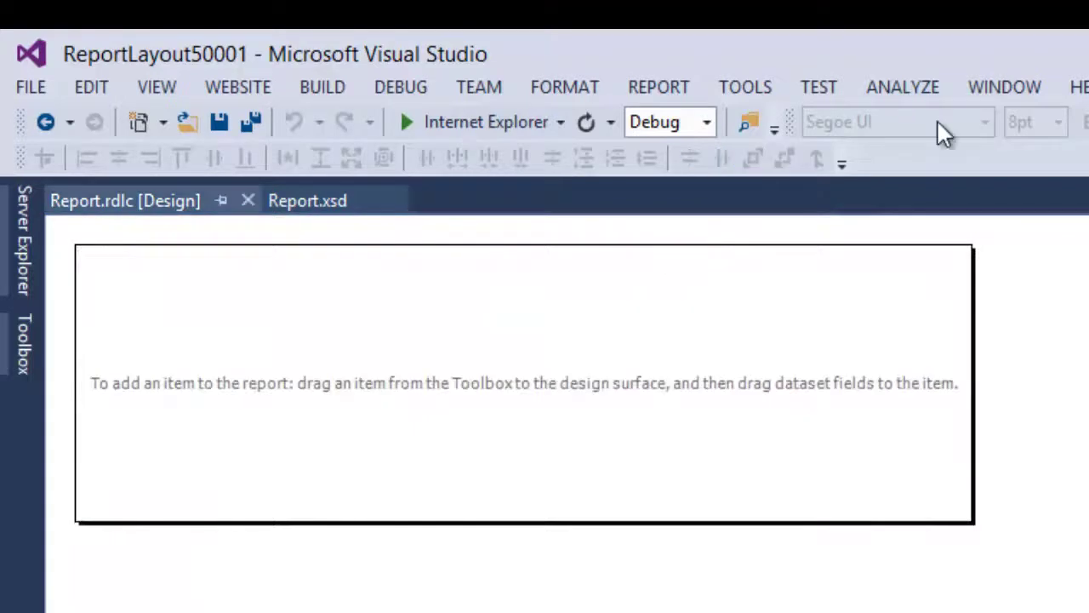
{"action": "left_click", "coordinate": [145, 315]}
{"action": "key", "text": "ctrl+v"}
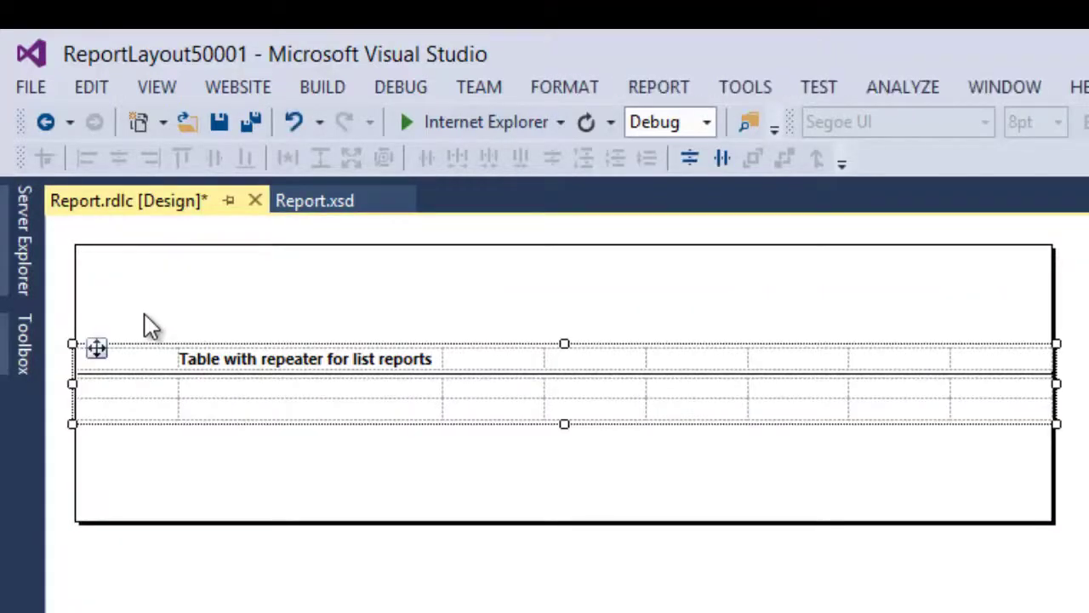
Move the pasted table up to the top edge of the report body
{"action": "key", "text": "Up"}
{"action": "key", "text": "Up"}
{"action": "key", "text": "Up"}
{"action": "key", "text": "Up"}
{"action": "key", "text": "Up"}
{"action": "key", "text": "Up"}
{"action": "key", "text": "Up"}
{"action": "key", "text": "Up"}
{"action": "key", "text": "Up"}
{"action": "key", "text": "Up"}
{"action": "key", "text": "Up"}
{"action": "key", "text": "Up"}
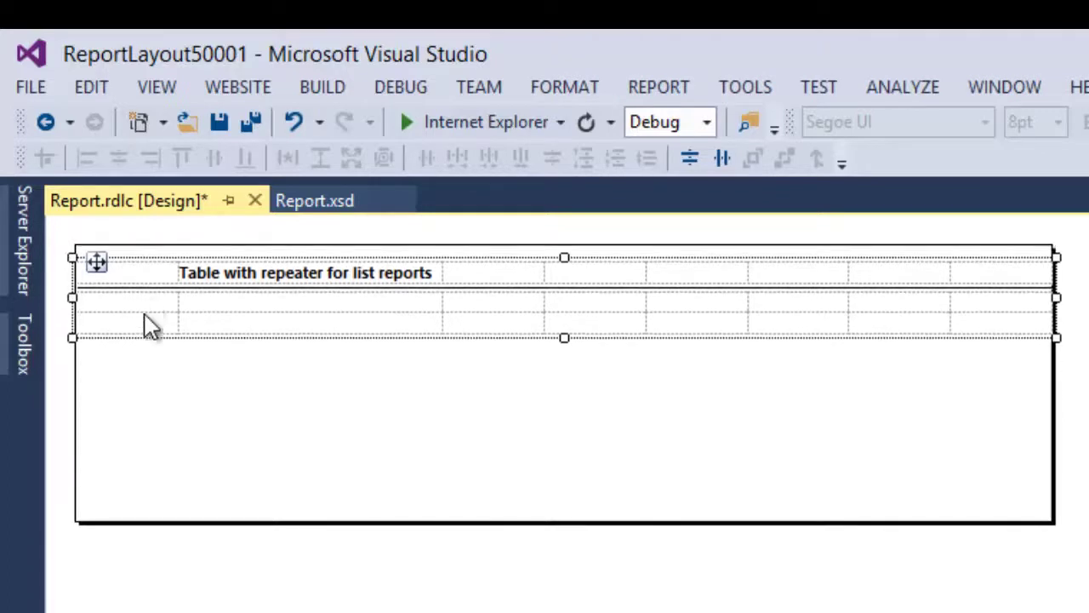
Clear the placeholder text "Table with repeater for list reports" from the table's header row
{"action": "left_click", "coordinate": [304, 257]}
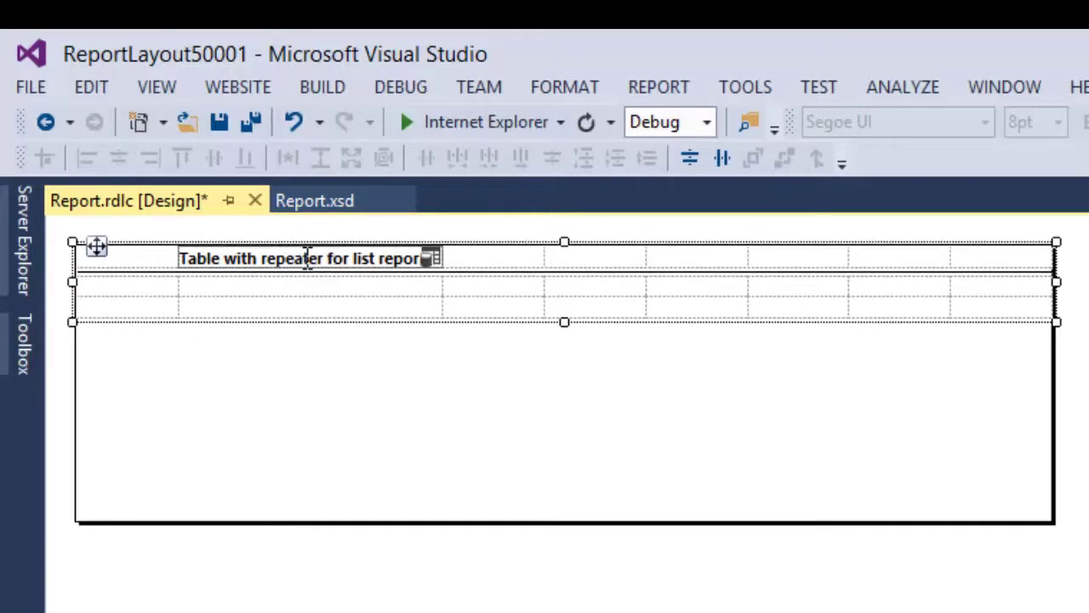
{"action": "key", "text": "Escape"}
{"action": "key", "text": "Delete"}
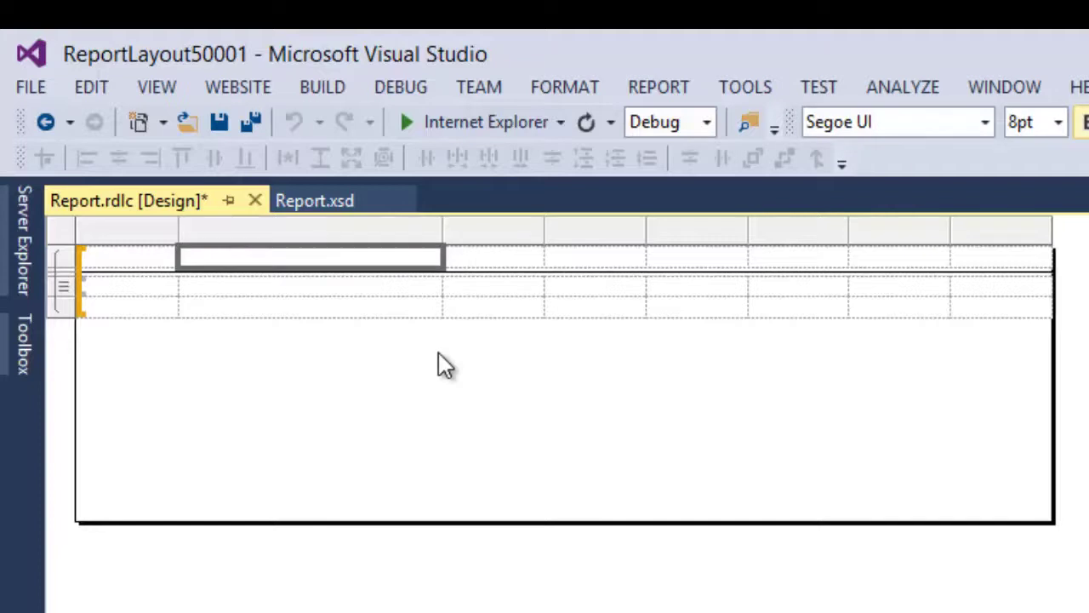
Fill the detail row with No_Customer, Name_Customer and Address_Customer, and merge the address cell across the remaining columns
{"action": "left_click", "coordinate": [166, 287]}
{"action": "left_click", "coordinate": [206, 316]}
{"action": "left_click", "coordinate": [430, 286]}
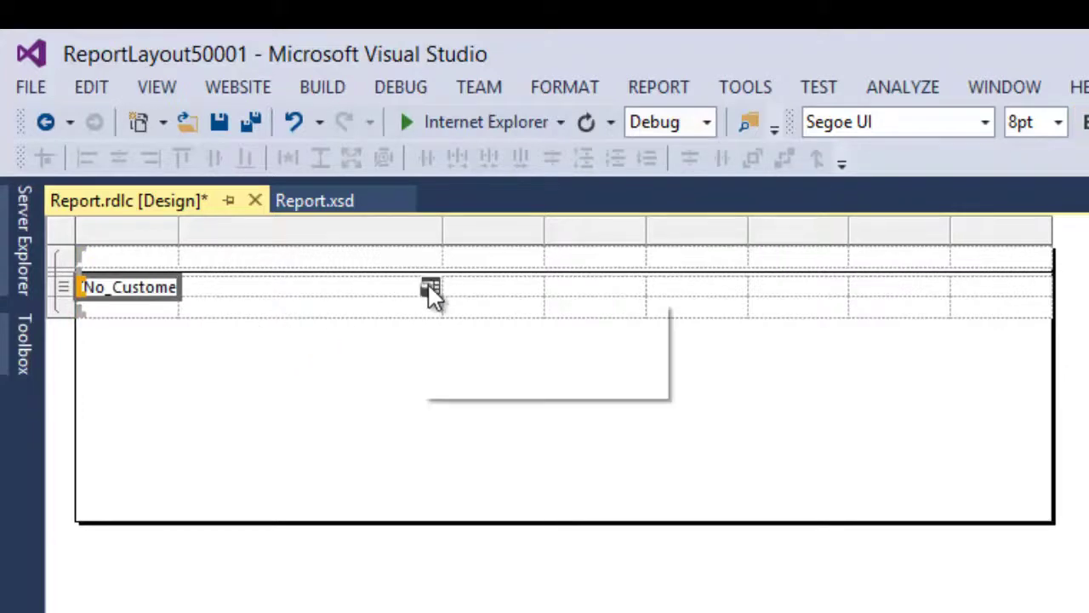
{"action": "left_click", "coordinate": [446, 348]}
{"action": "left_click", "coordinate": [520, 291]}
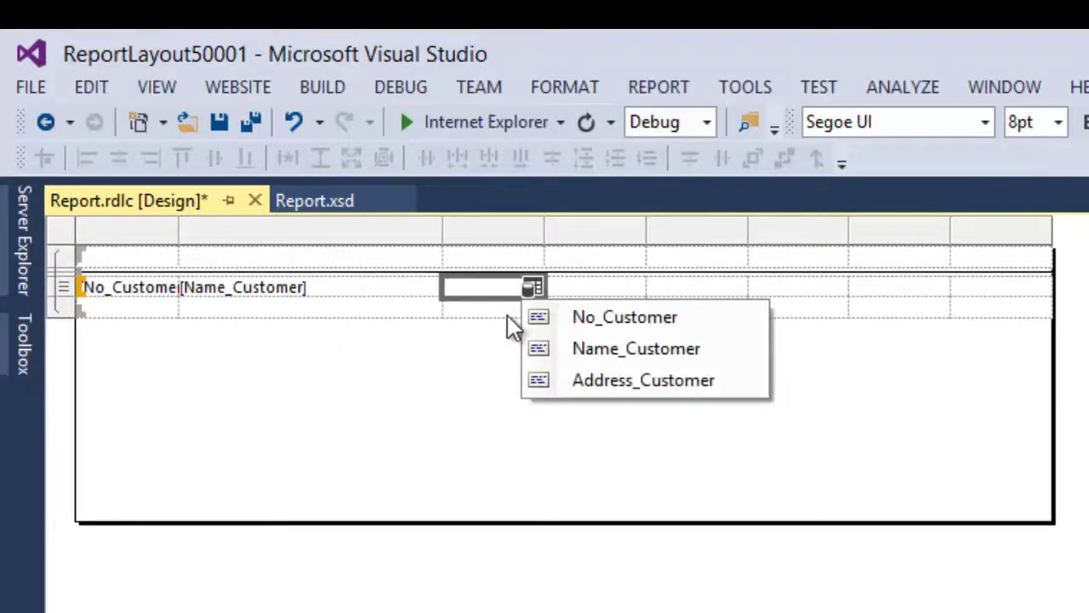
{"action": "left_click", "coordinate": [601, 381]}
{"action": "left_click", "coordinate": [1032, 298], "text": "shift"}
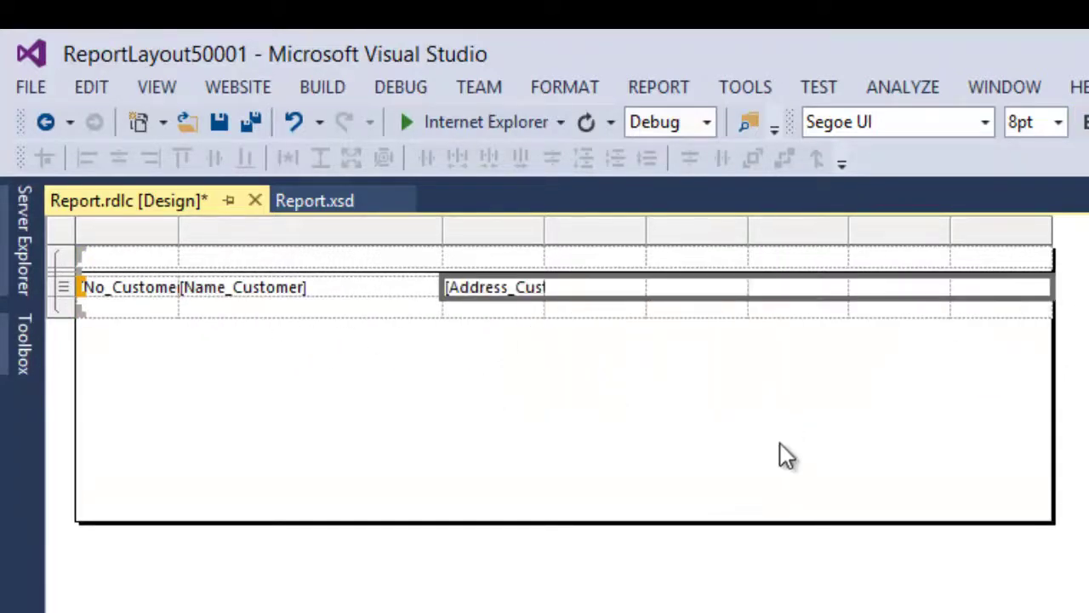
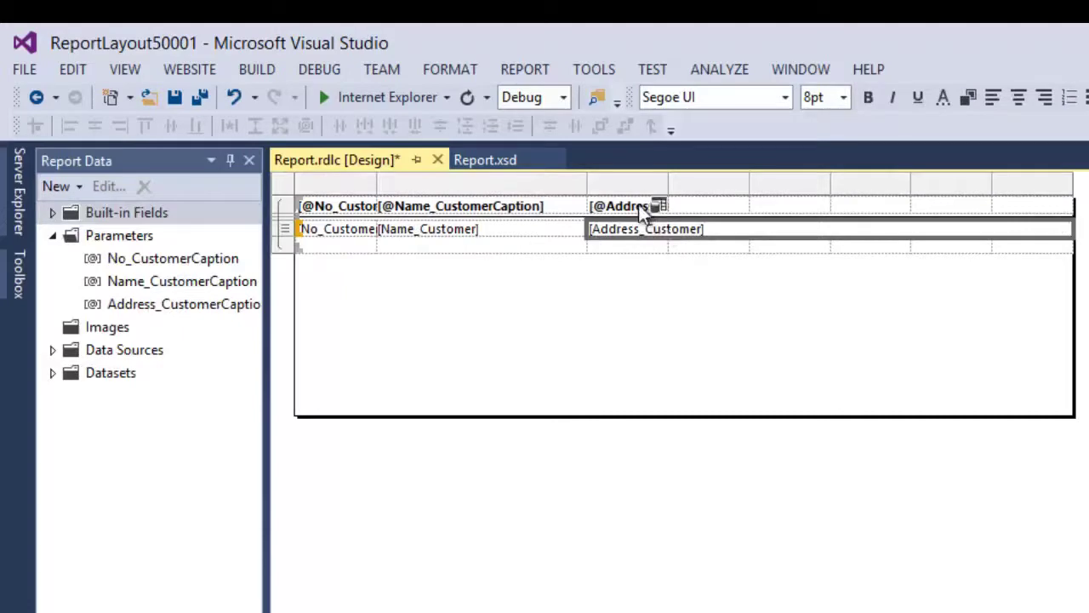
Merge the Address_CustomerCaption header cell with the remaining header cells up to the last column
{"action": "left_click", "coordinate": [638, 205]}
{"action": "left_click", "coordinate": [1051, 215], "text": "shift"}
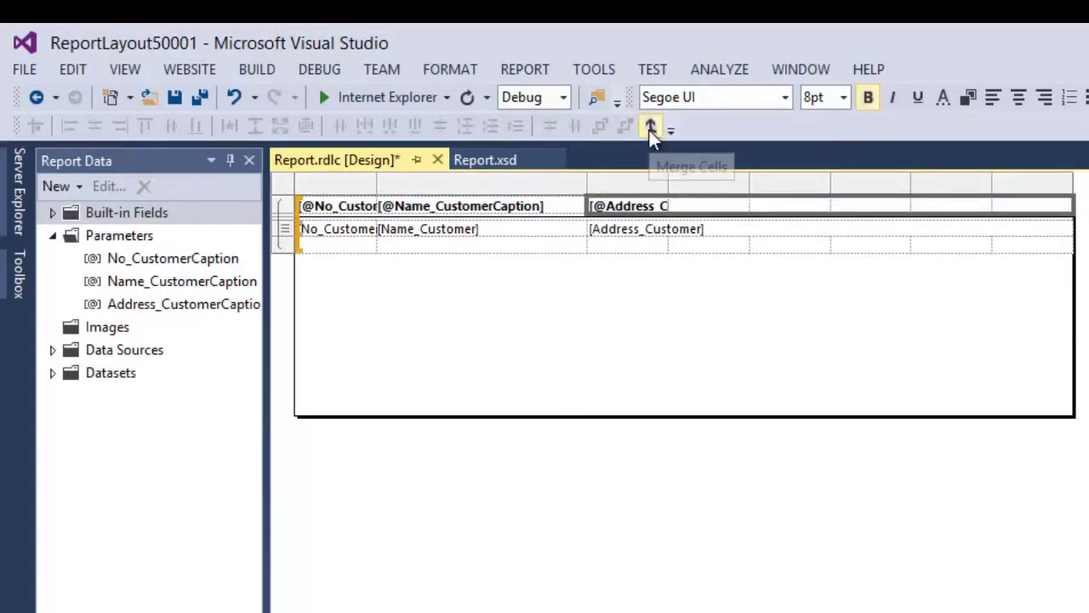
{"action": "left_click", "coordinate": [649, 131]}
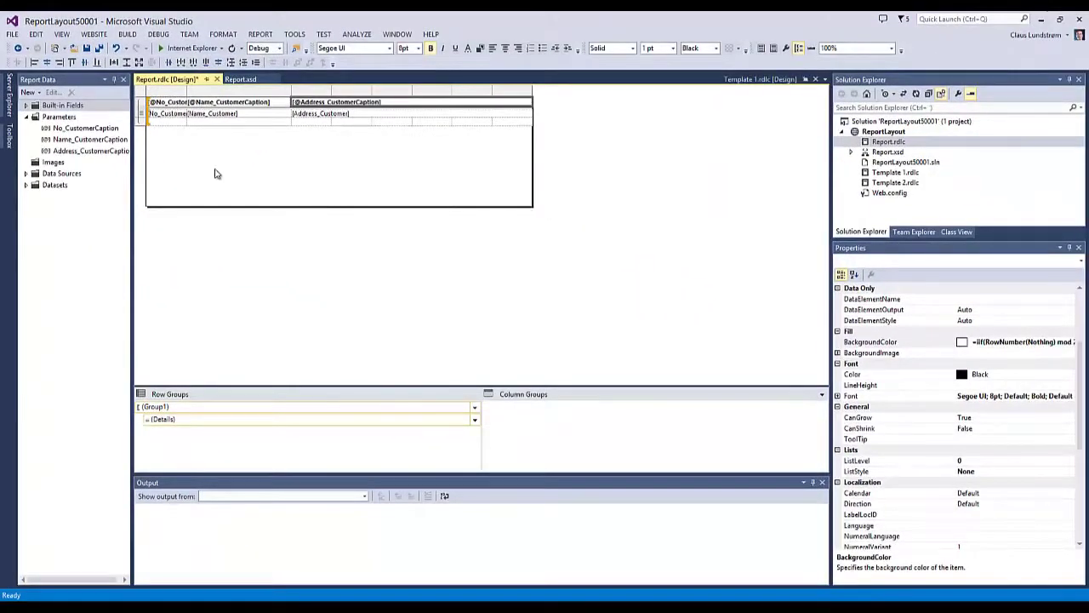
Examine the BackgroundColor expression of the detail row and close it without changes
{"action": "left_click", "coordinate": [145, 117]}
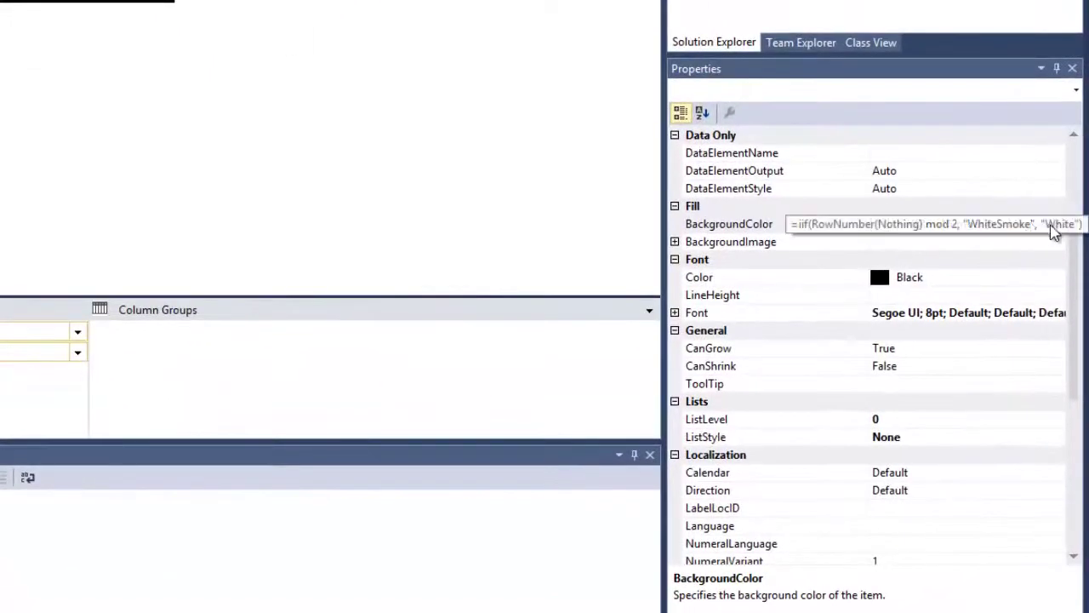
{"action": "left_click", "coordinate": [1063, 228]}
{"action": "left_click", "coordinate": [1058, 225]}
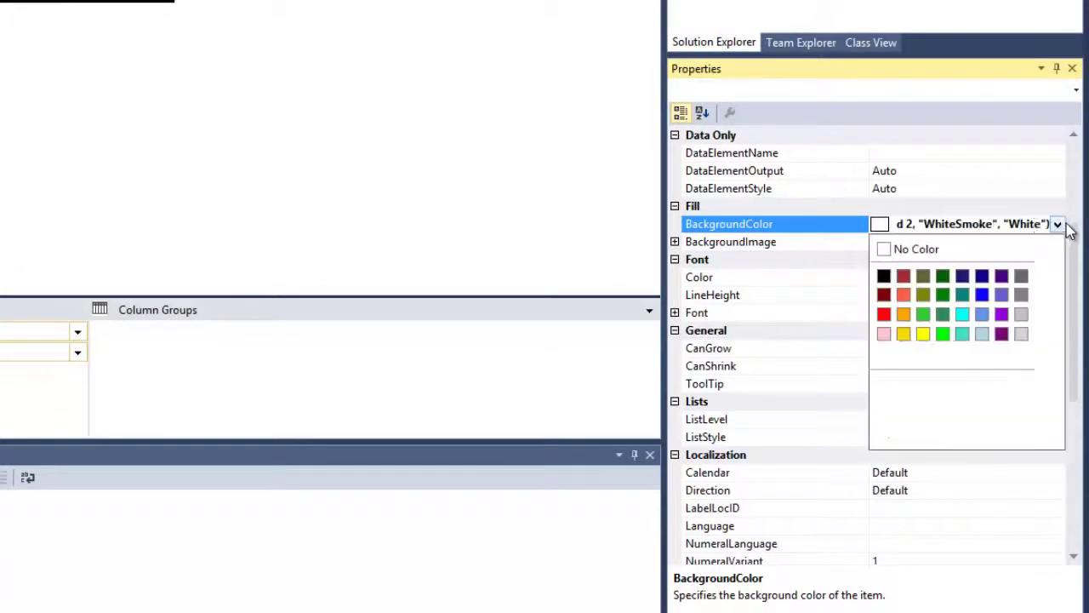
{"action": "left_click", "coordinate": [913, 431]}
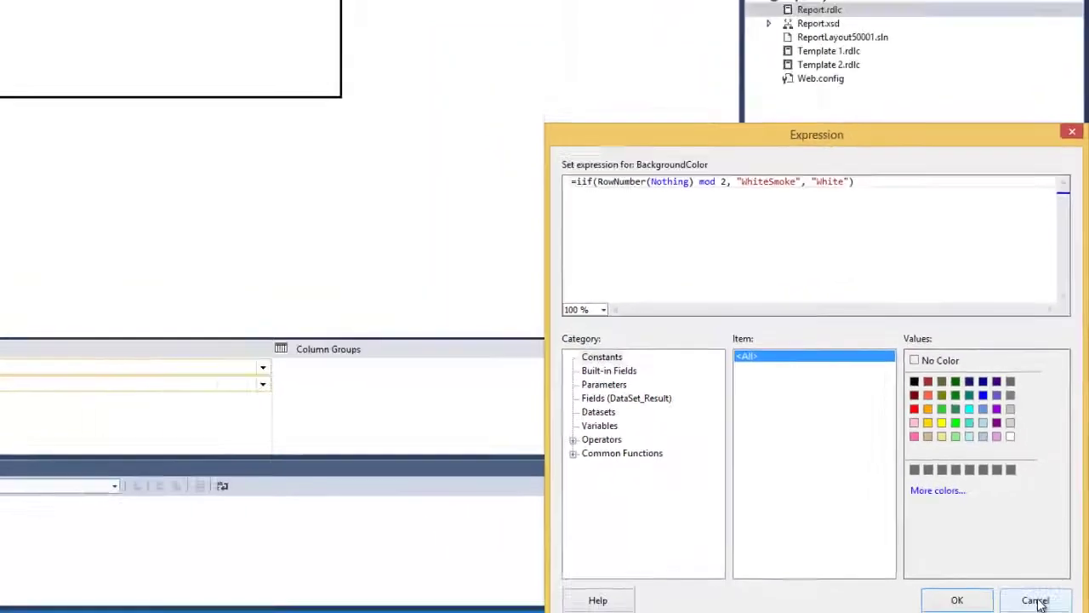
{"action": "left_click", "coordinate": [1024, 607]}
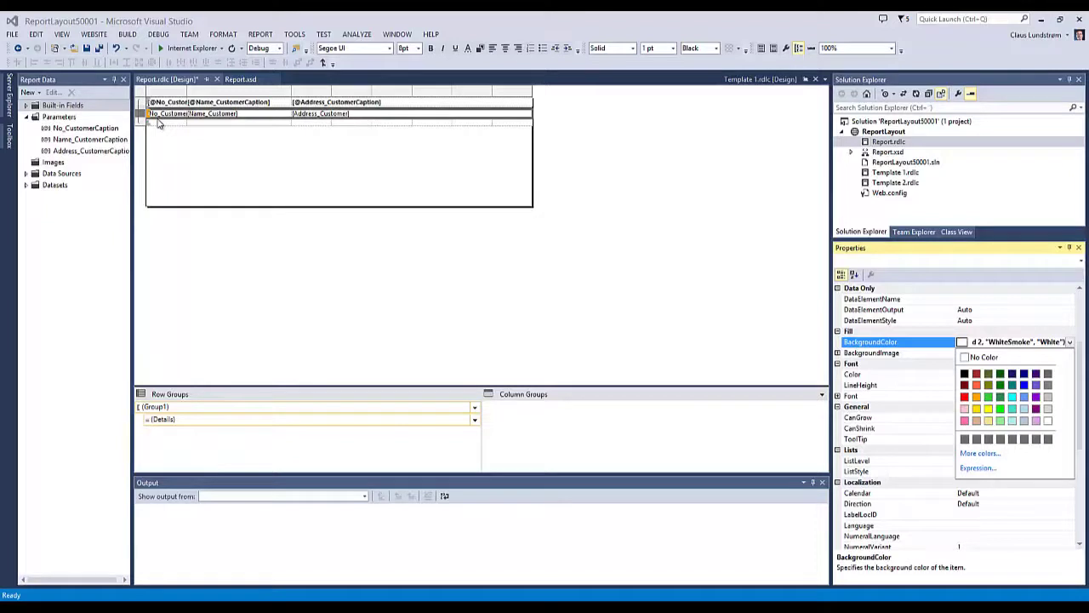
{"action": "left_click", "coordinate": [180, 136]}
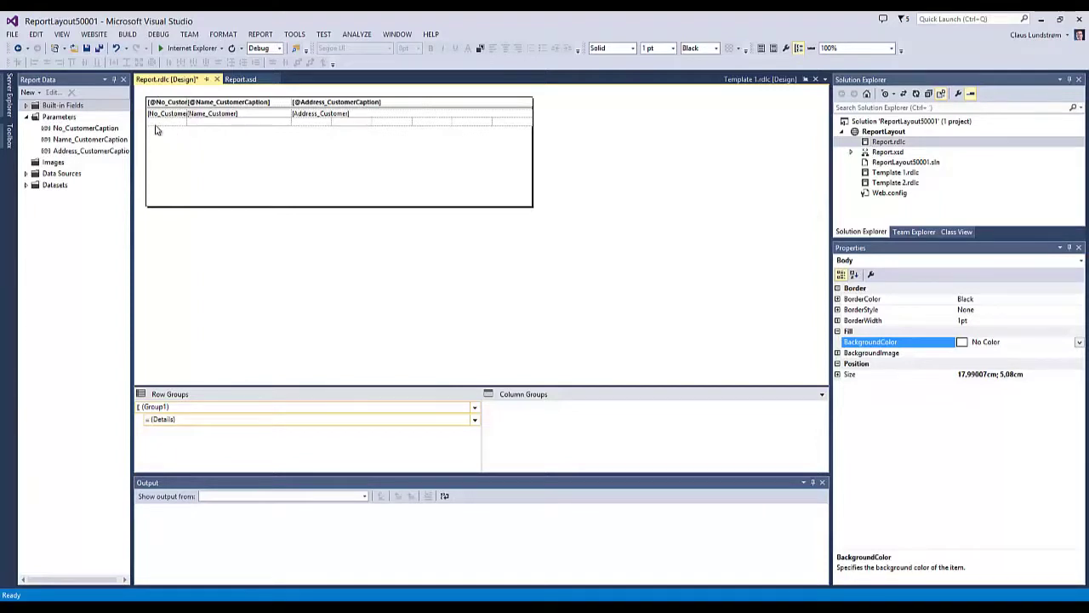
Build the ReportLayout50001 solution, switch to the NAV Development Environment and load the changed layout into report 50001
{"action": "left_click", "coordinate": [126, 35]}
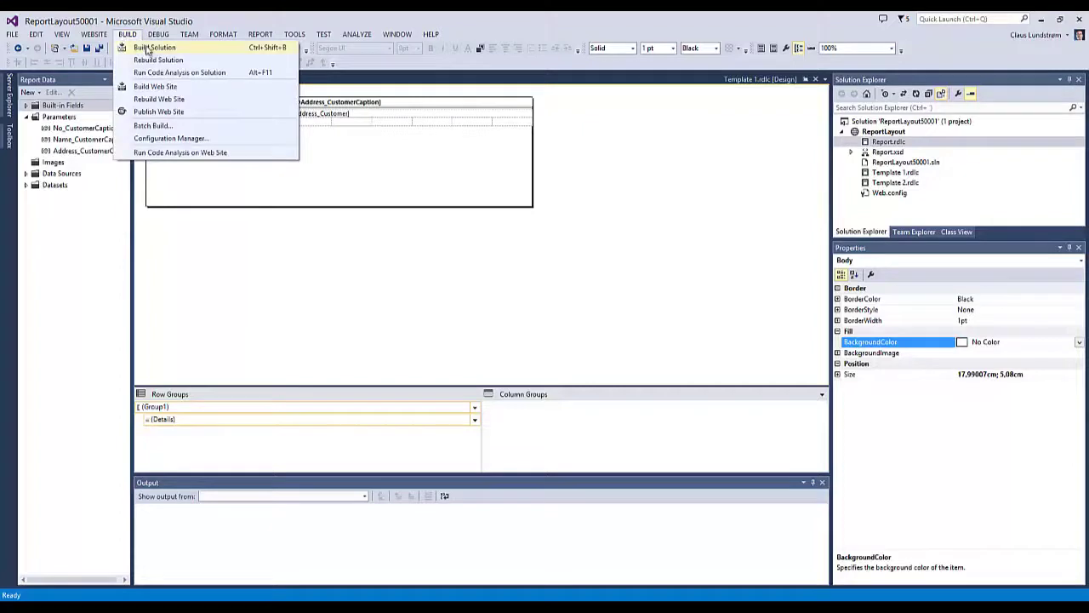
{"action": "left_click", "coordinate": [146, 48]}
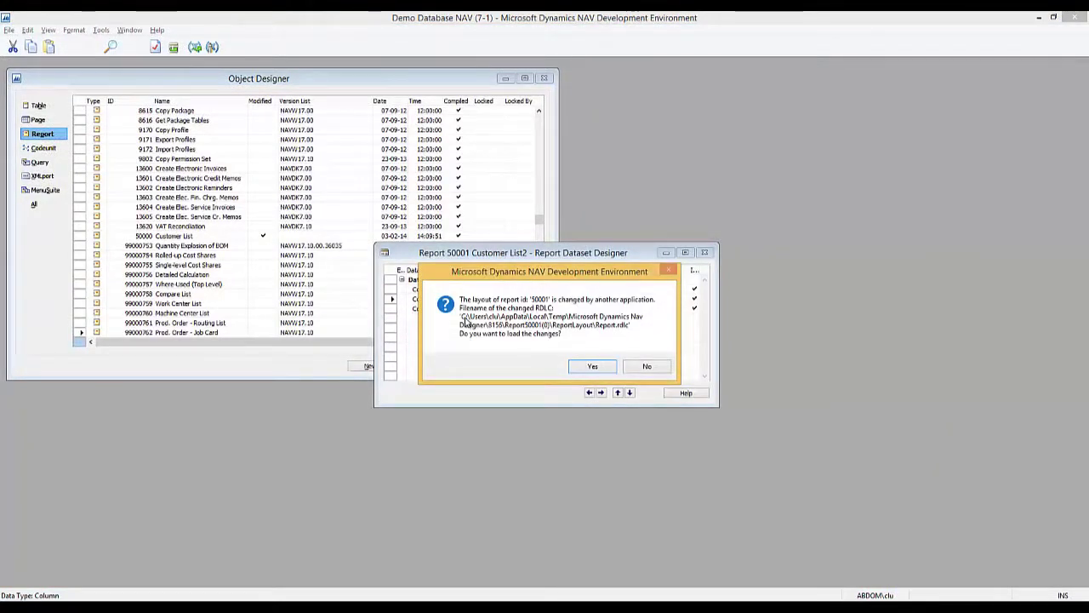
{"action": "left_click", "coordinate": [593, 367]}
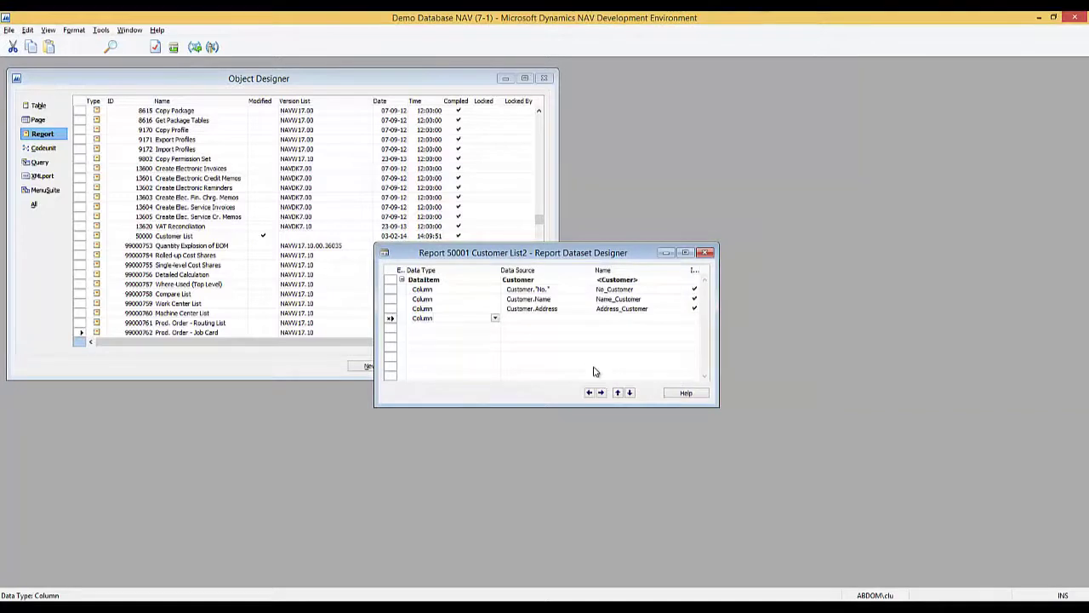
Run report 50001 Customer List2 from the Development Environment, dismiss the demonstration company notice and preview the report without filters
{"action": "key", "text": "Escape"}
{"action": "left_click", "coordinate": [492, 349]}
{"action": "left_click", "coordinate": [11, 33]}
{"action": "left_click", "coordinate": [58, 64]}
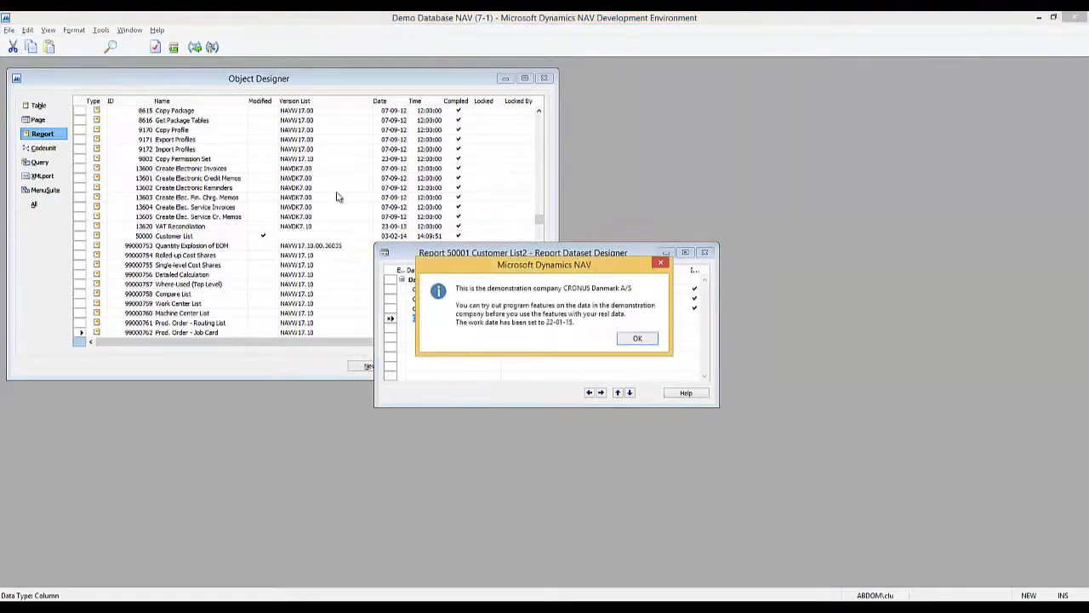
{"action": "left_click", "coordinate": [636, 338]}
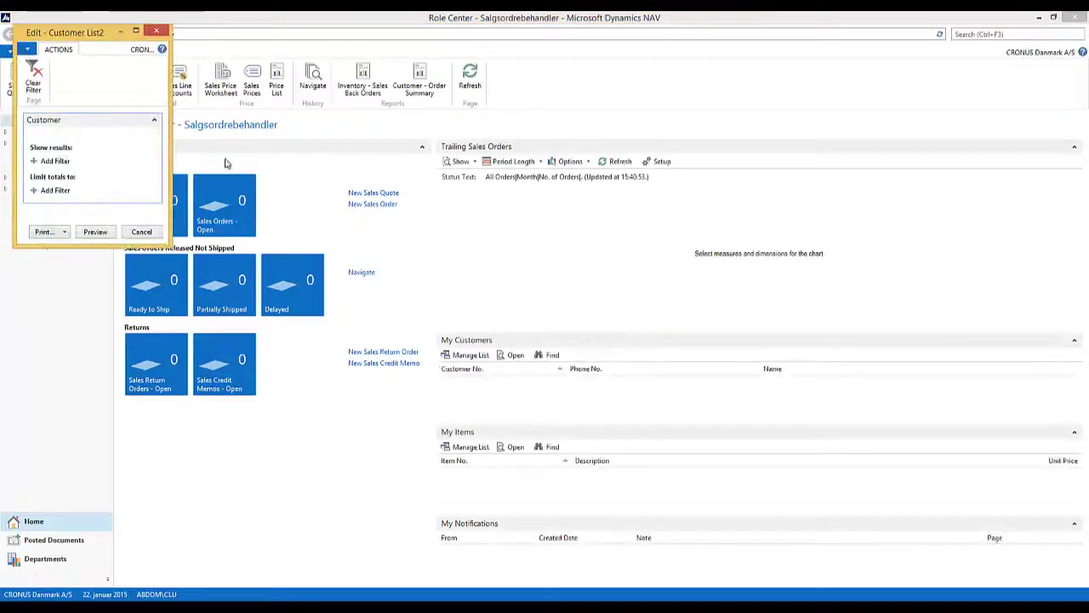
{"action": "left_click", "coordinate": [84, 234]}
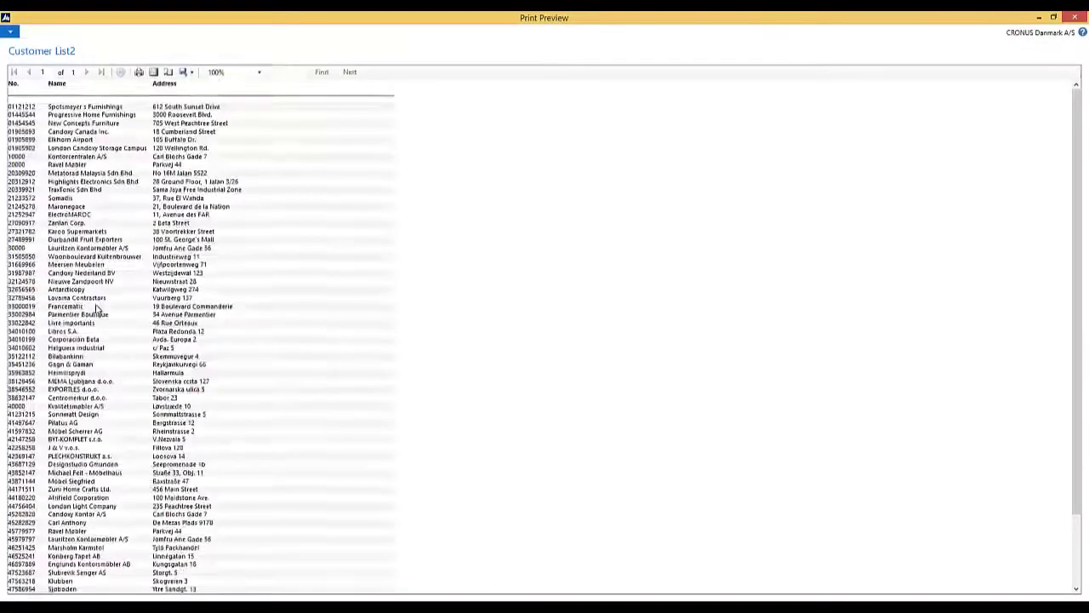
Display the Customer List2 preview in print layout and set its zoom to 150%
{"action": "left_click", "coordinate": [153, 72]}
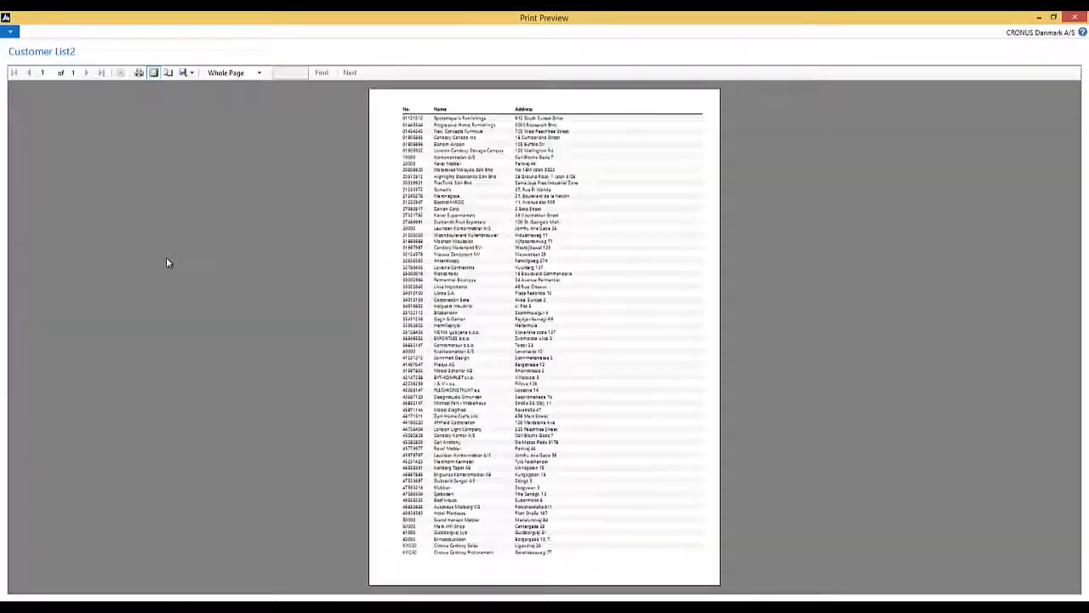
{"action": "left_click", "coordinate": [259, 72]}
{"action": "left_click", "coordinate": [235, 119]}
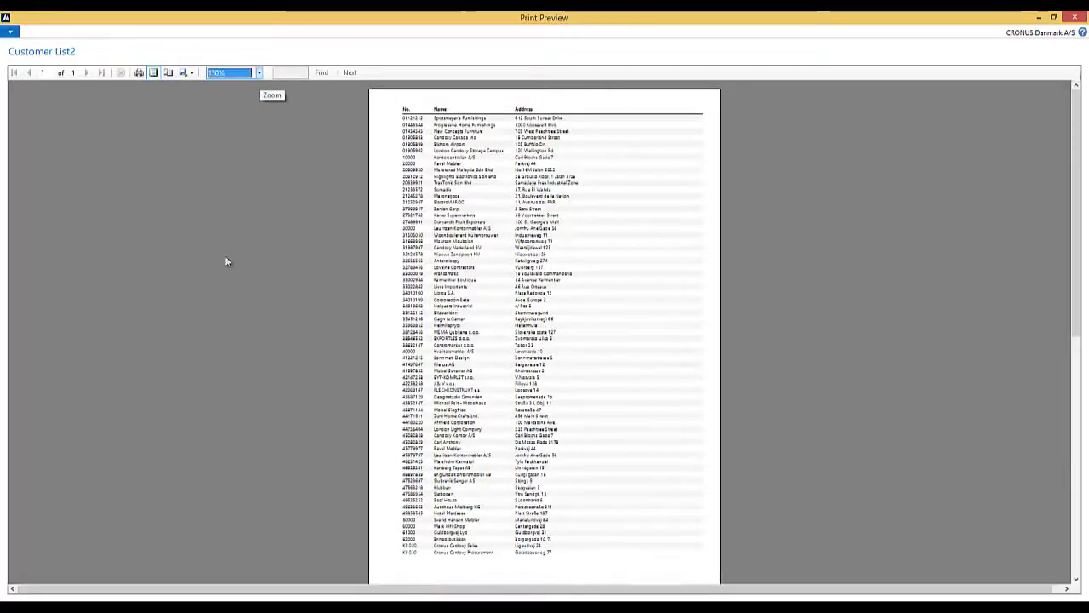